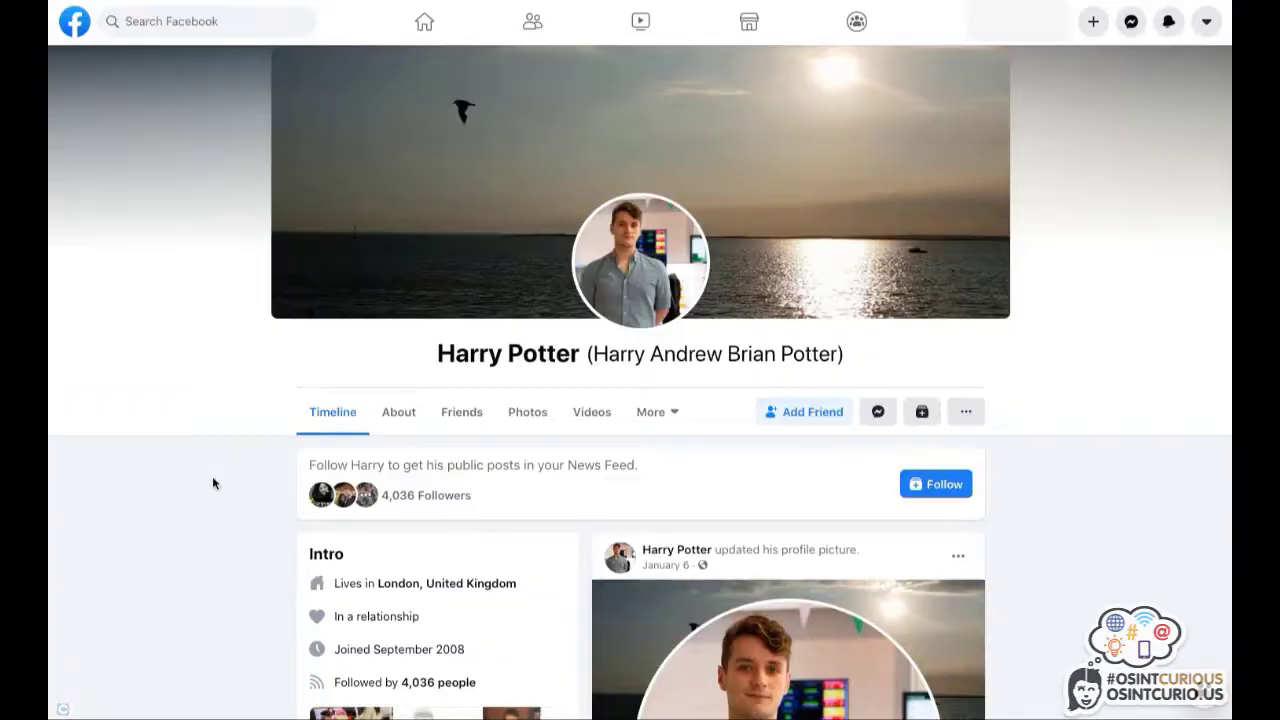
# Open this profile's full friends list and search it for a person's first name.
pyautogui.scroll(-5, 244, 488)
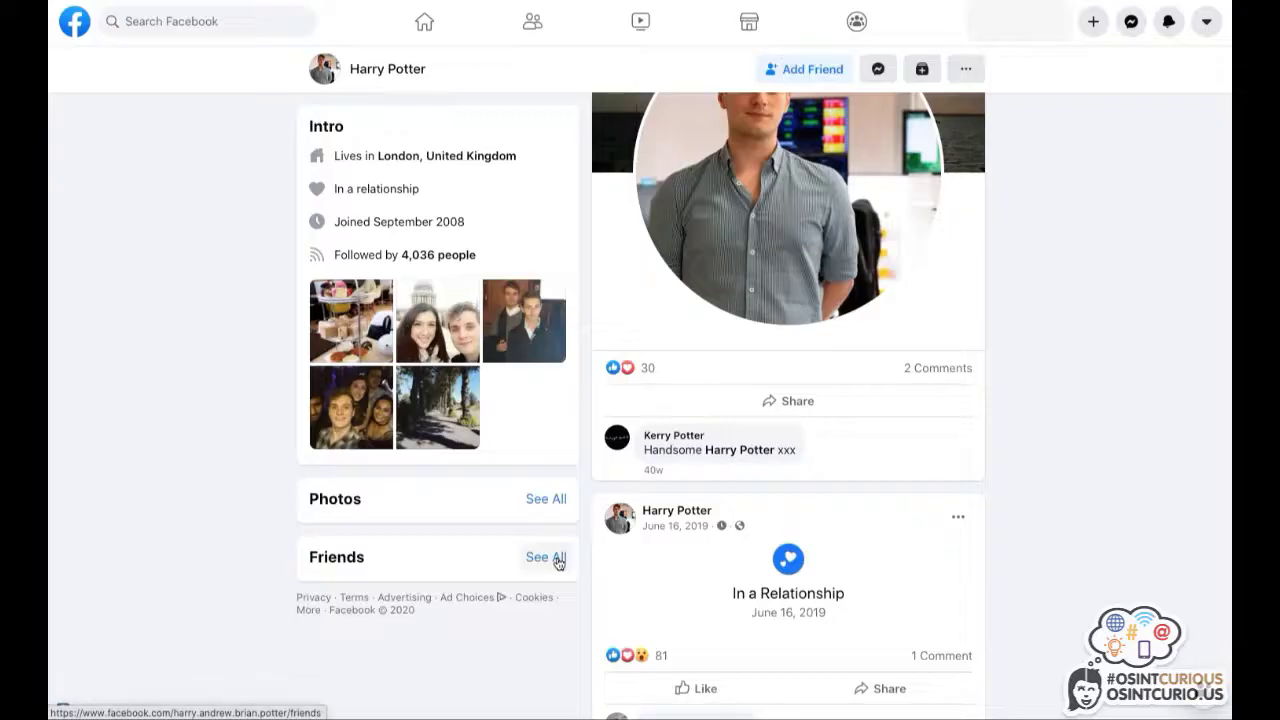
pyautogui.click(558, 563)
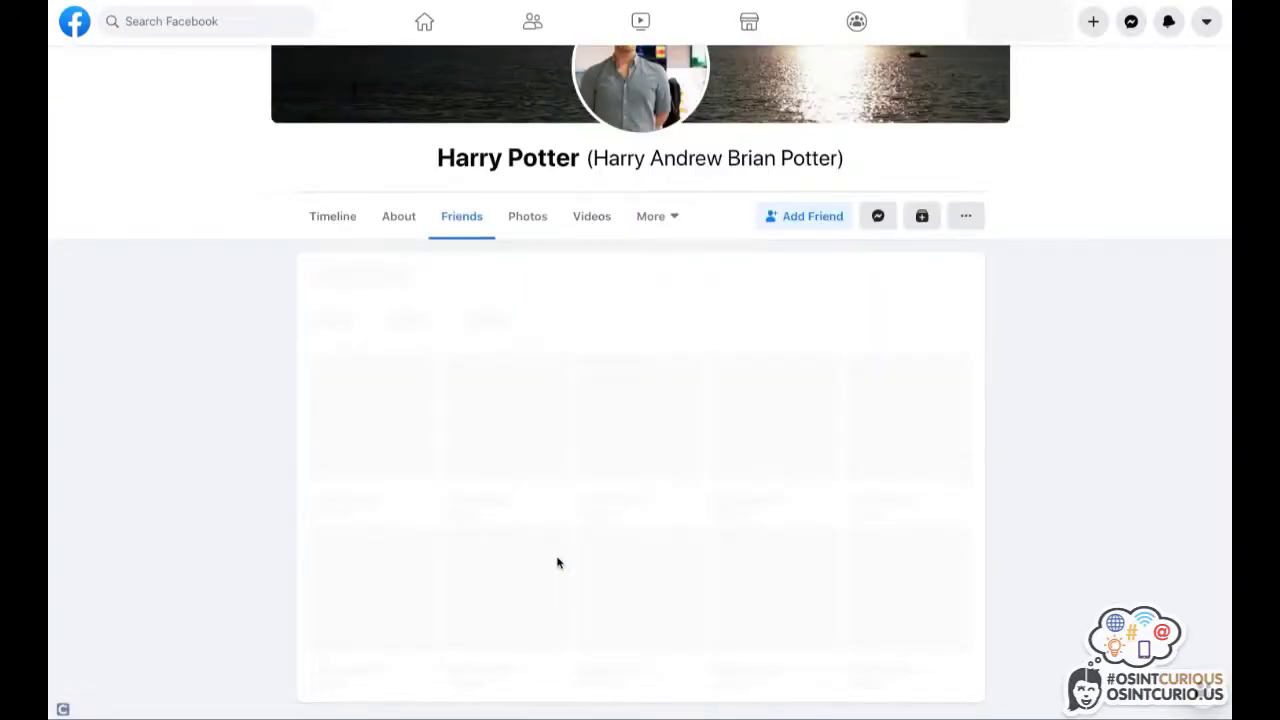
pyautogui.scroll(-1, 268, 446)
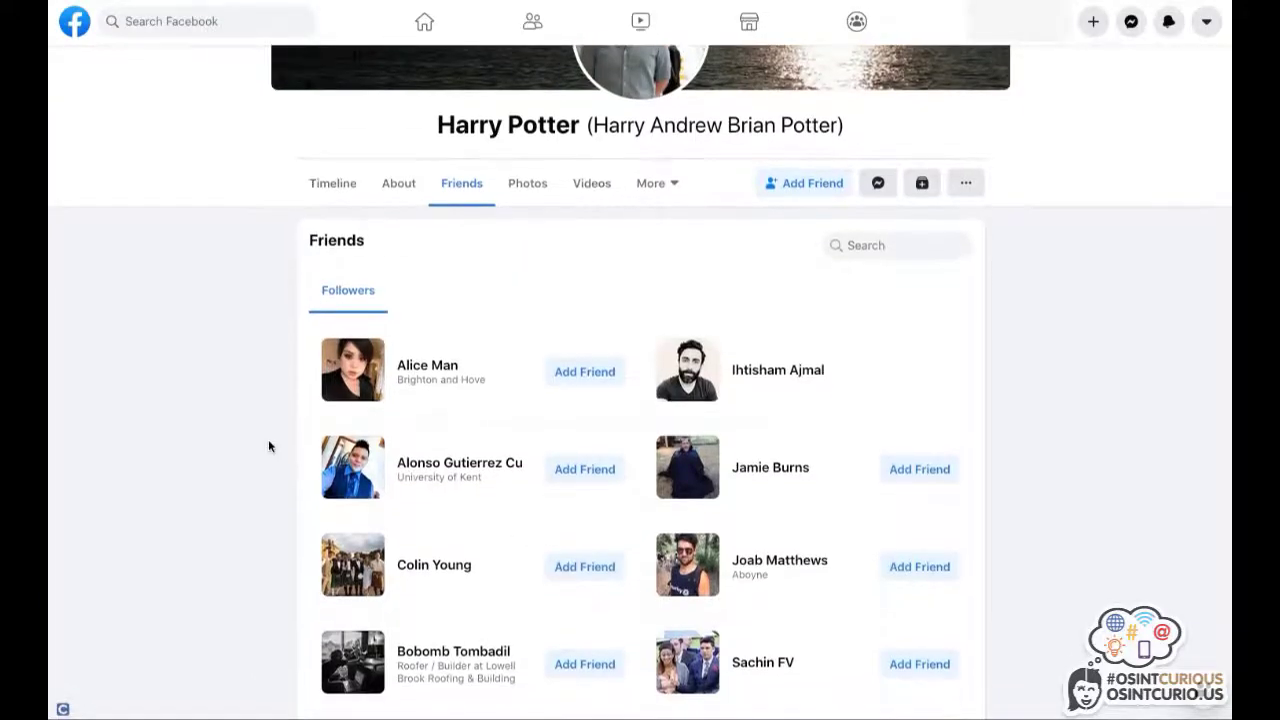
pyautogui.scroll(-1, 268, 446)
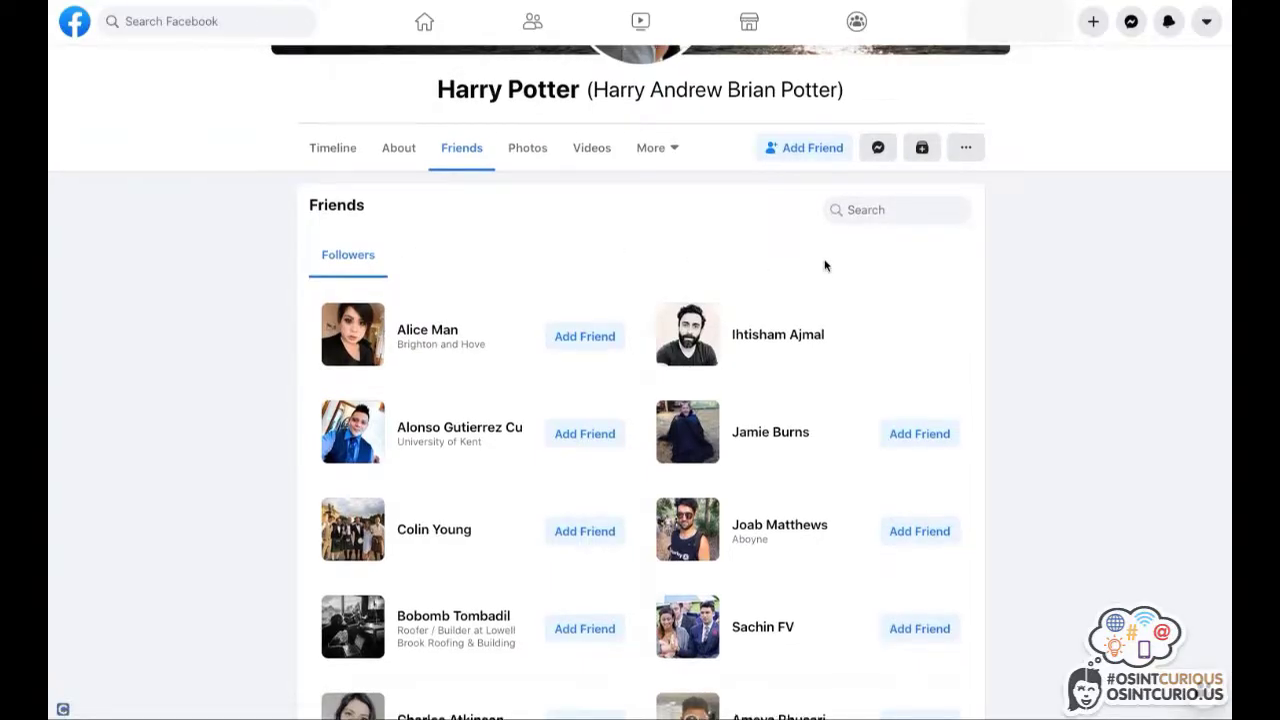
pyautogui.scroll(3, 826, 266)
pyautogui.click(876, 344)
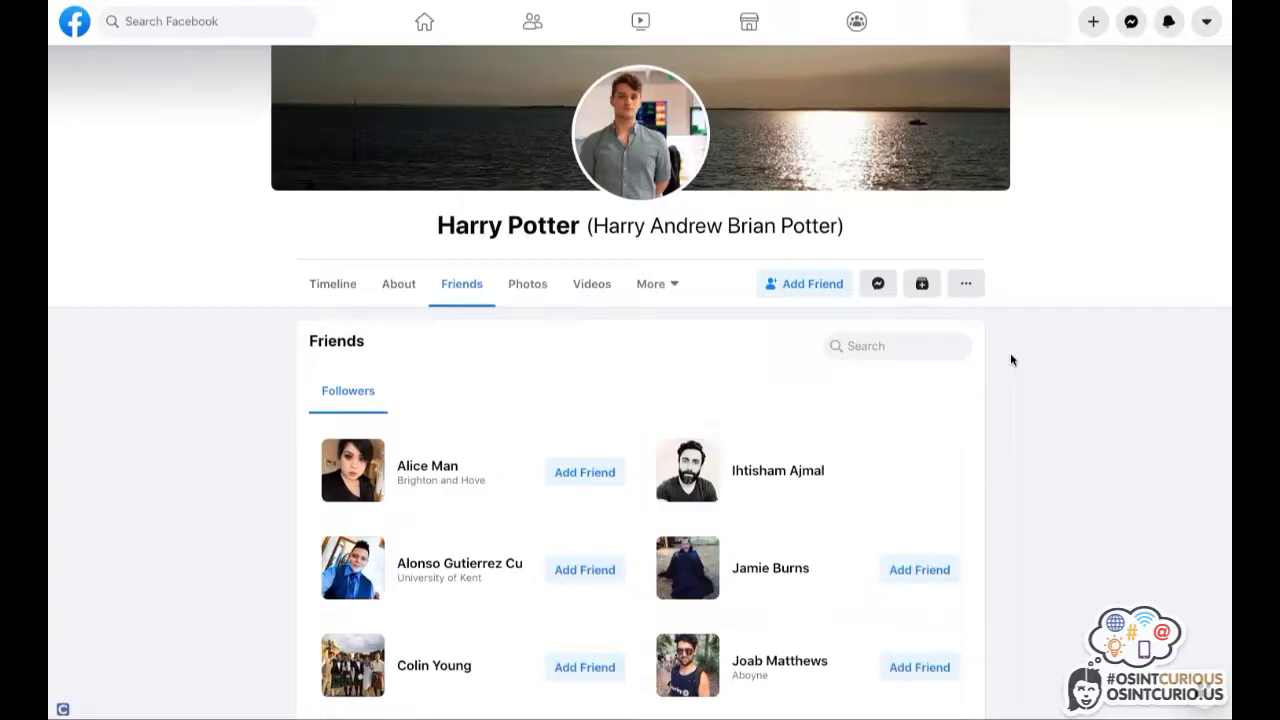
pyautogui.write('jamie')
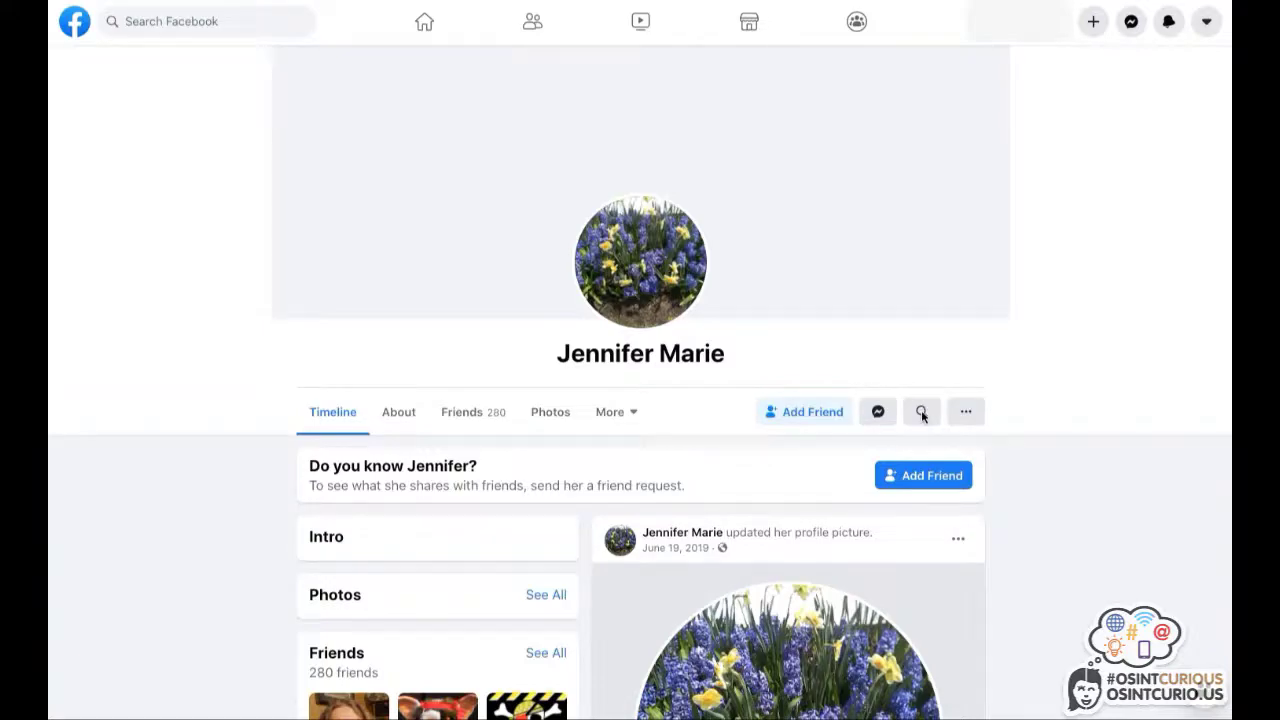
# Search within the second profile for the owner's first name, then replace it with their surname.
pyautogui.click(921, 412)
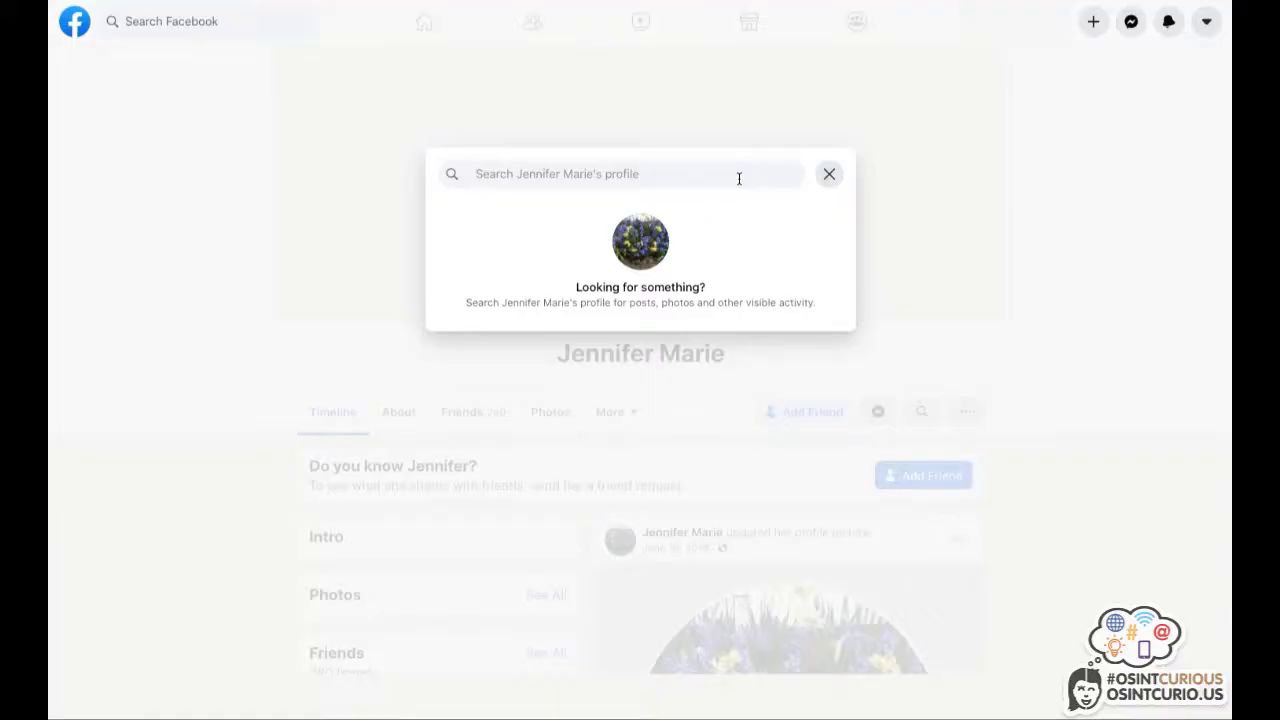
pyautogui.write('jennifer')
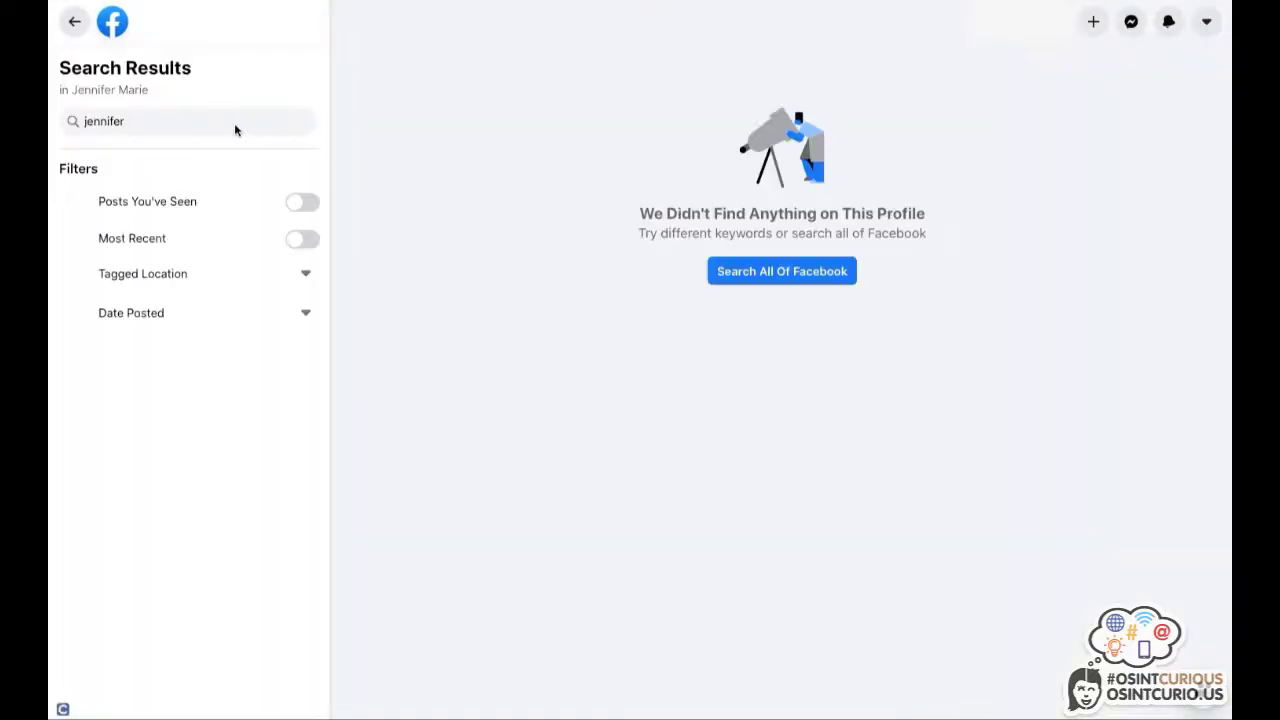
pyautogui.click(233, 120)
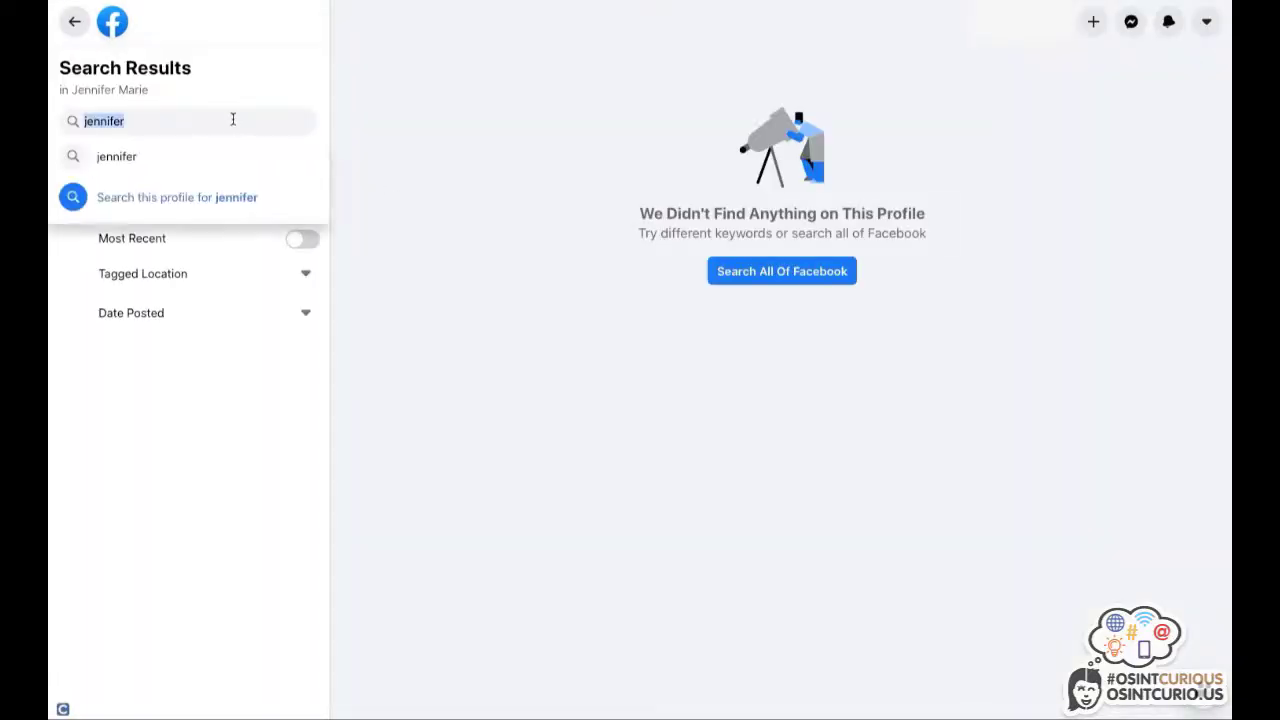
pyautogui.write('marie')
pyautogui.press('Return')
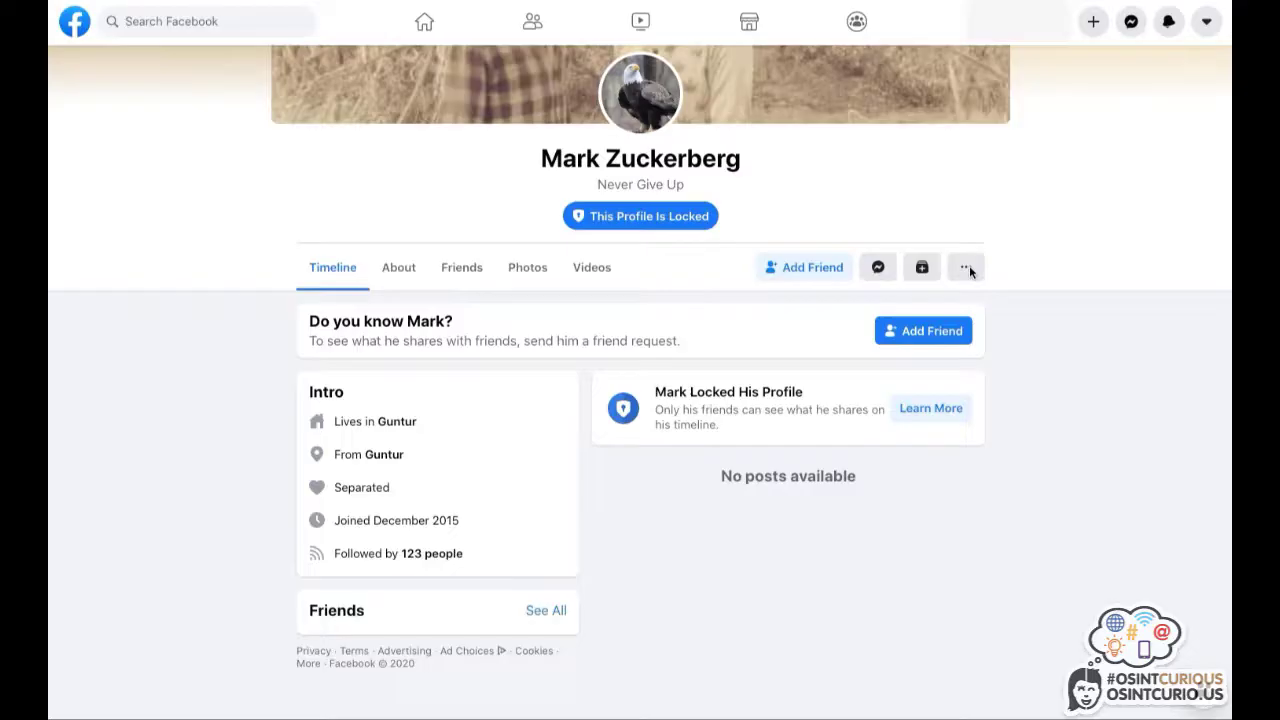
# Run Search Profile from the locked profile's '...' menu, then check the other profile's '...' options.
pyautogui.click(966, 268)
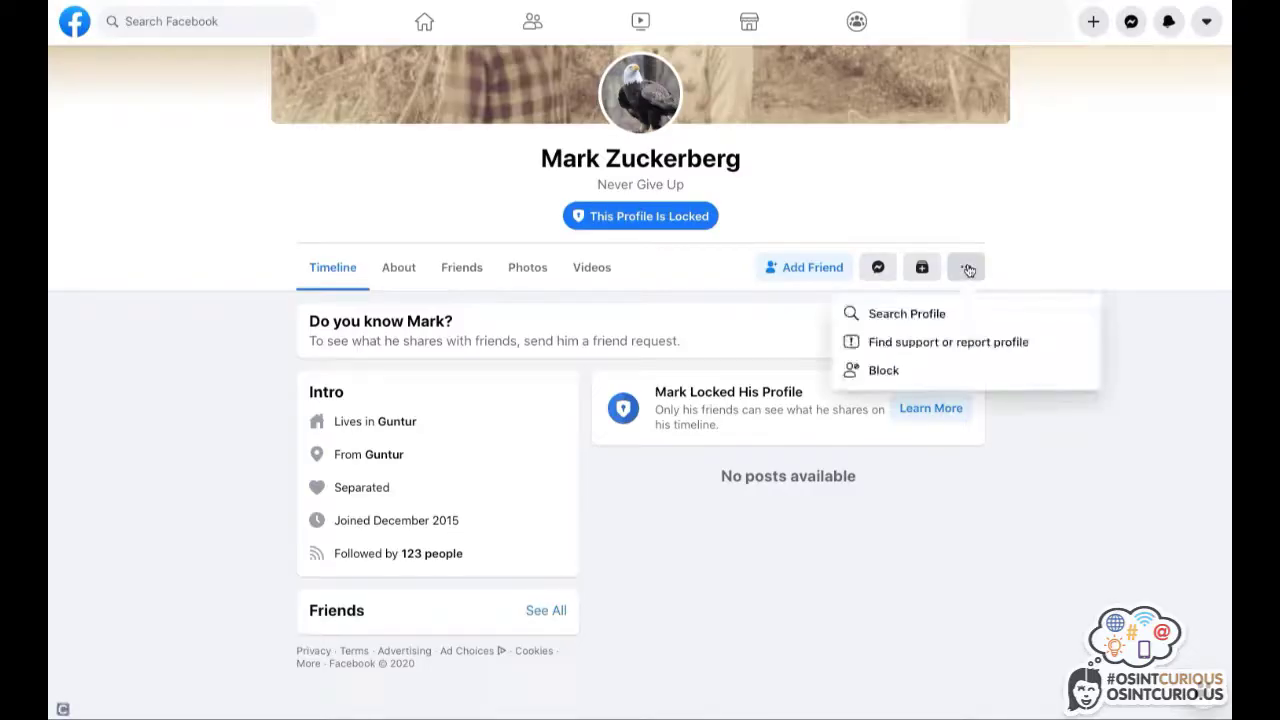
pyautogui.click(901, 314)
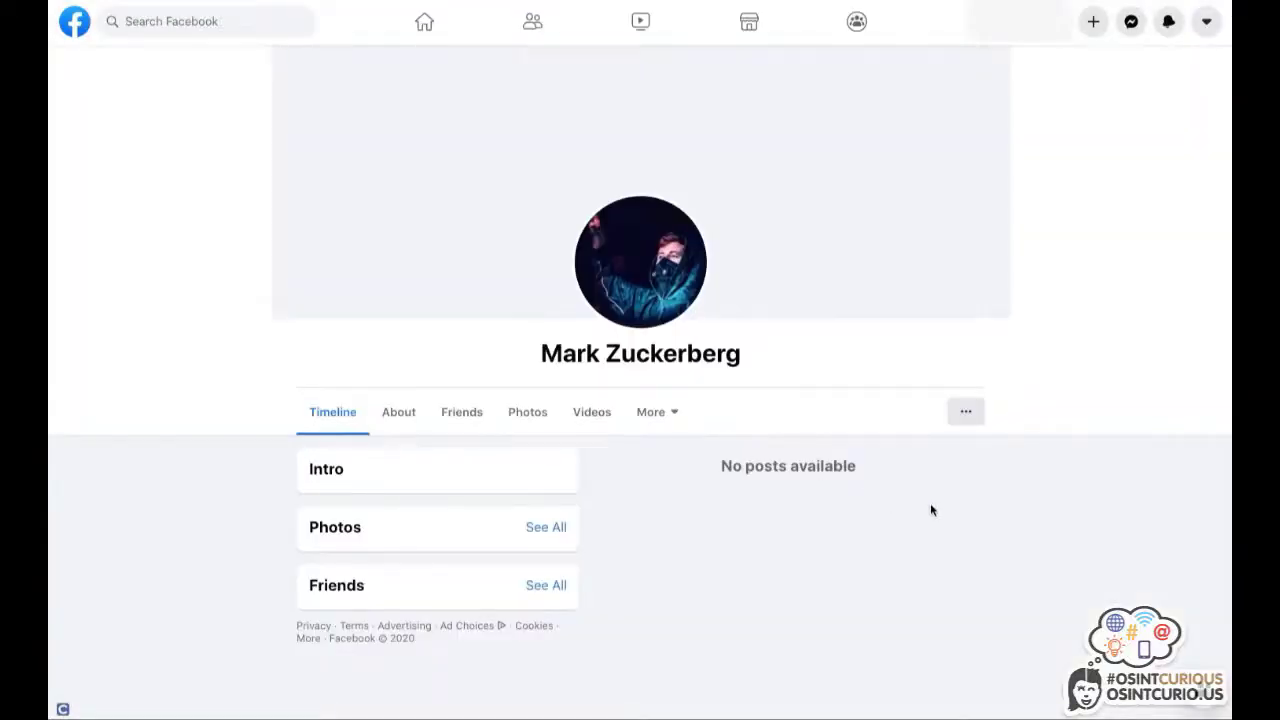
pyautogui.click(966, 414)
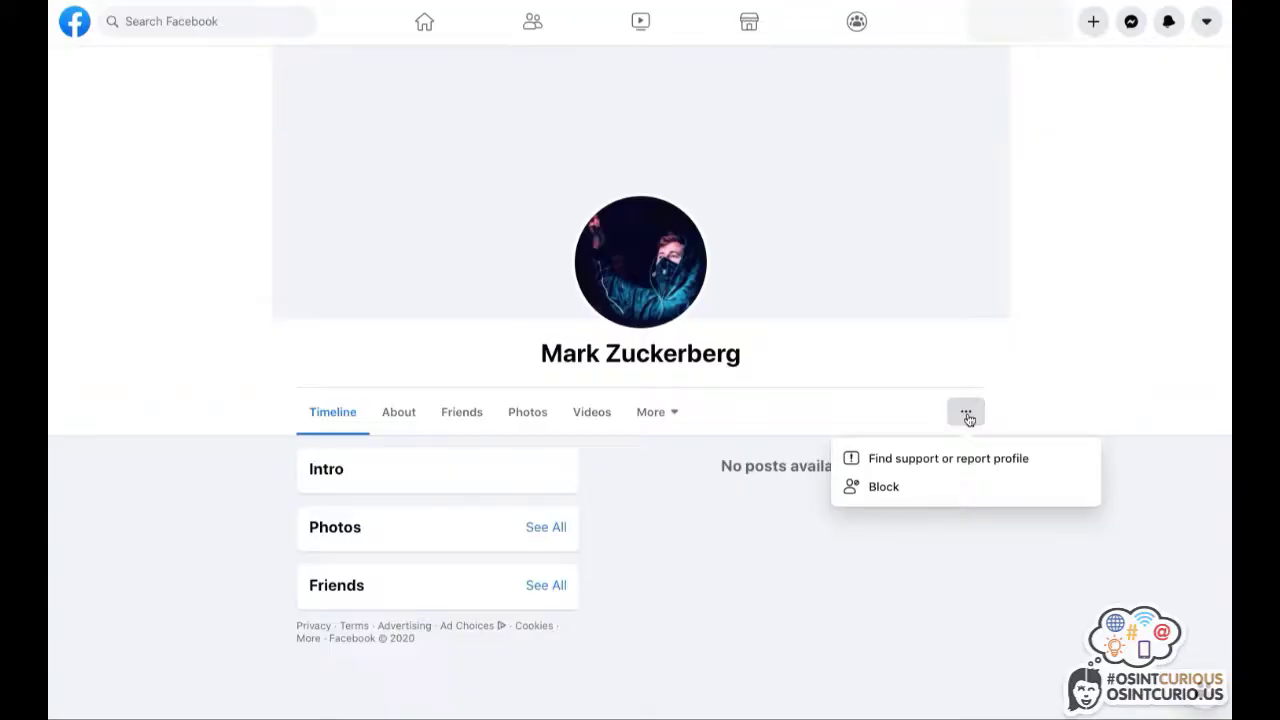
# View the locked profile's page source and select its numeric userID value.
pyautogui.rightClick(632, 478)
pyautogui.click(690, 662)
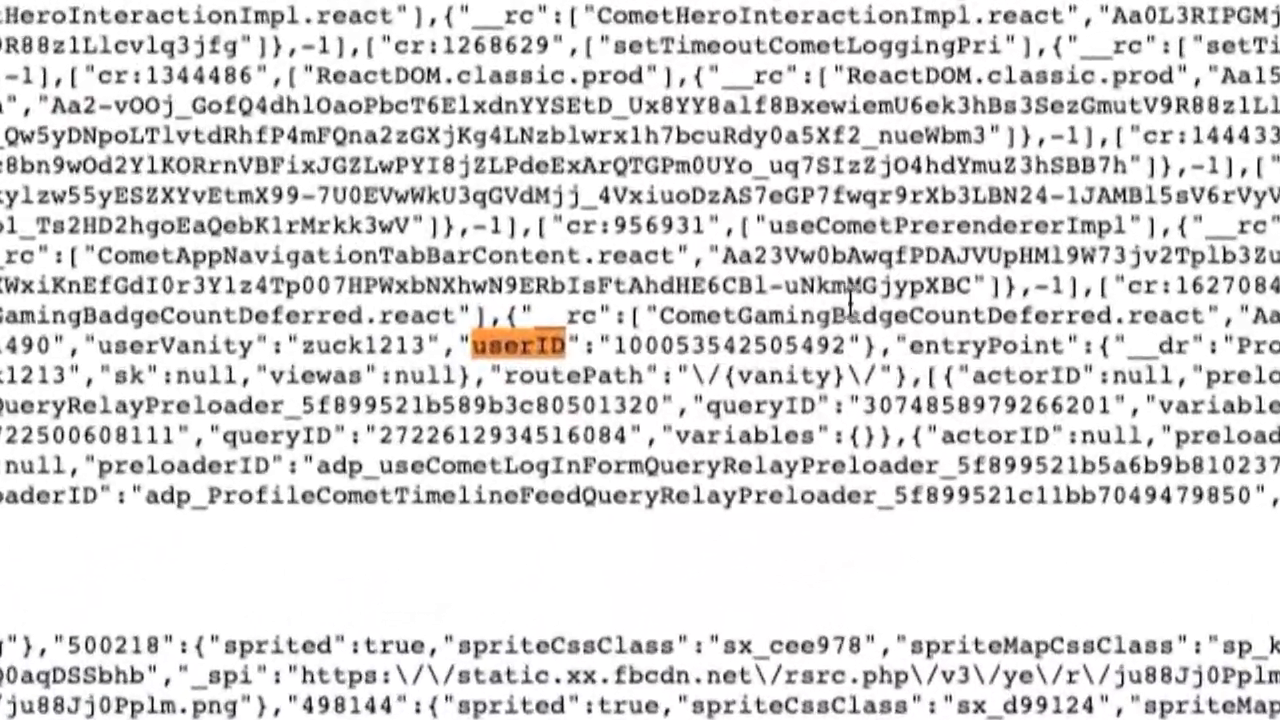
pyautogui.doubleClick(712, 345)
pyautogui.hotkey('ctrl', 'c')
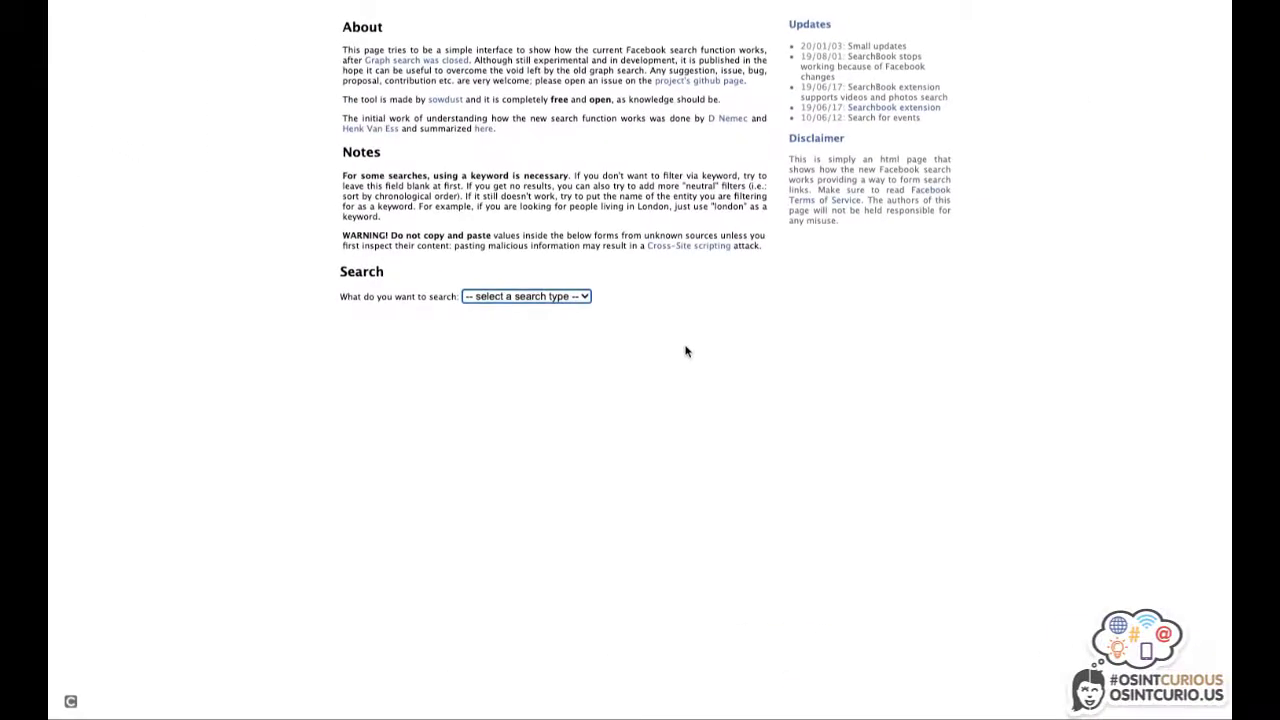
# Set the search type to Posts and add an author filter with the pasted userID.
pyautogui.click(558, 294)
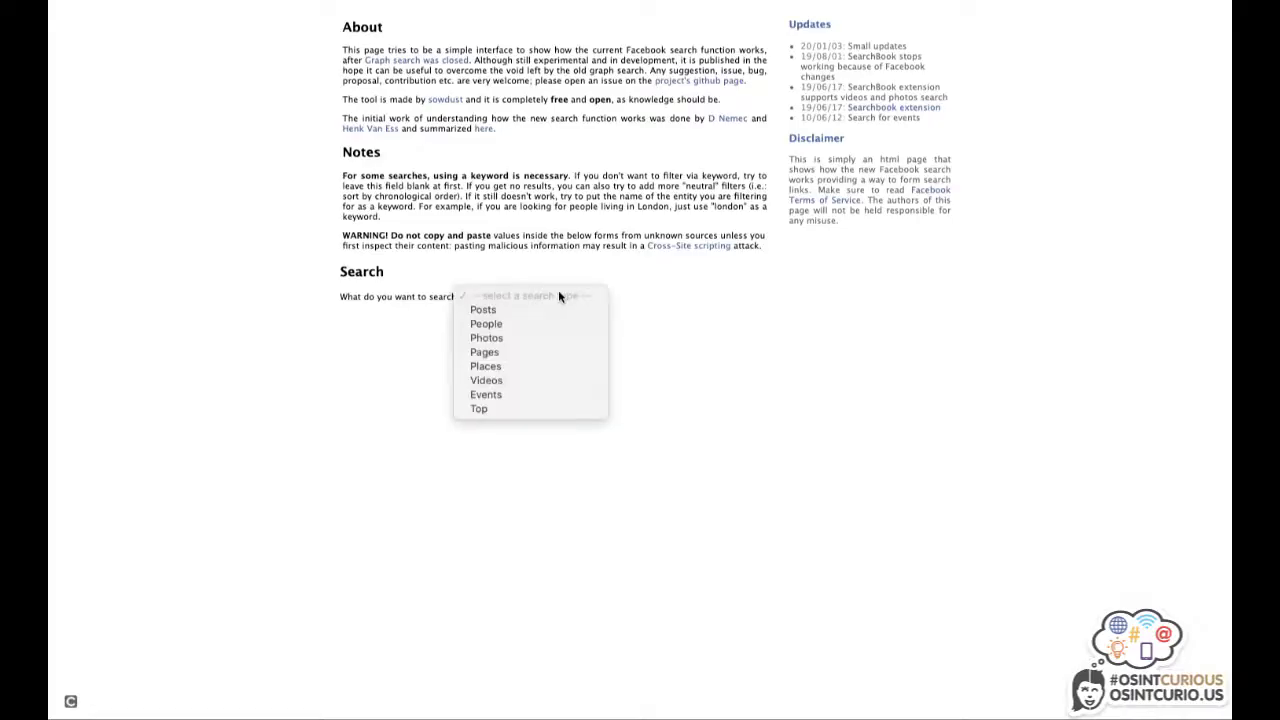
pyautogui.click(503, 311)
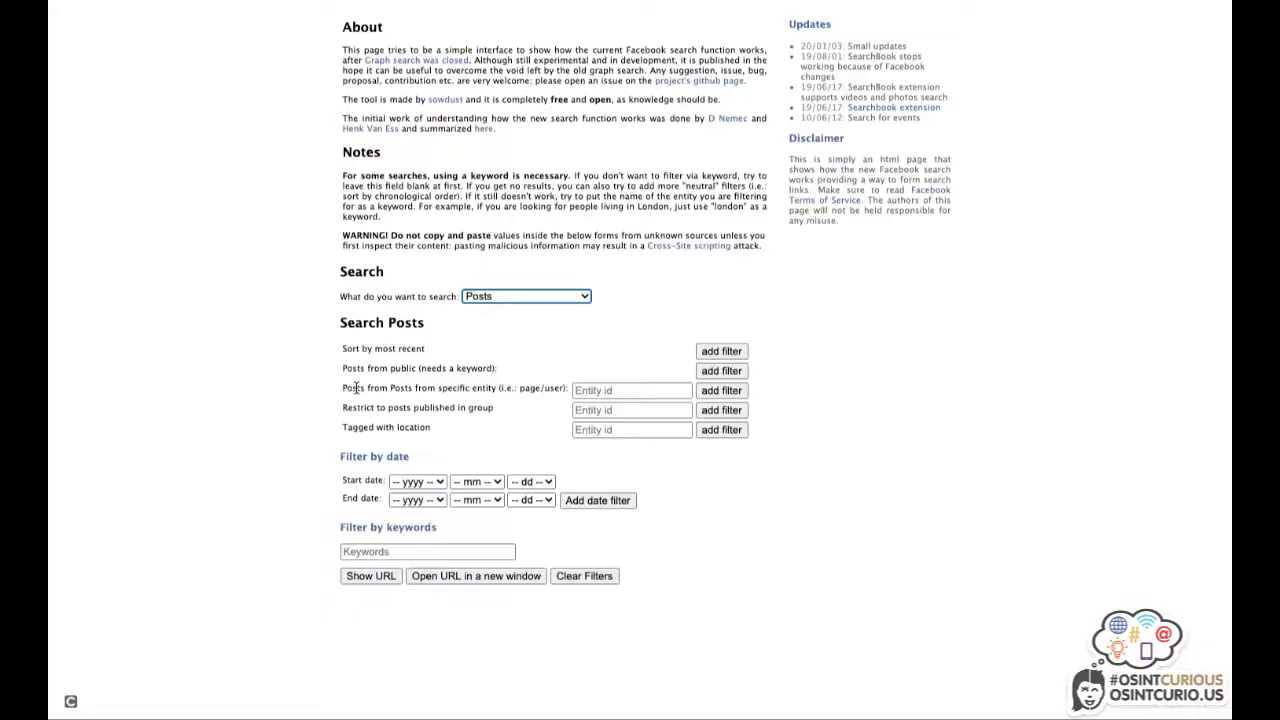
pyautogui.moveTo(347, 388); pyautogui.dragTo(540, 398)
pyautogui.click(596, 391)
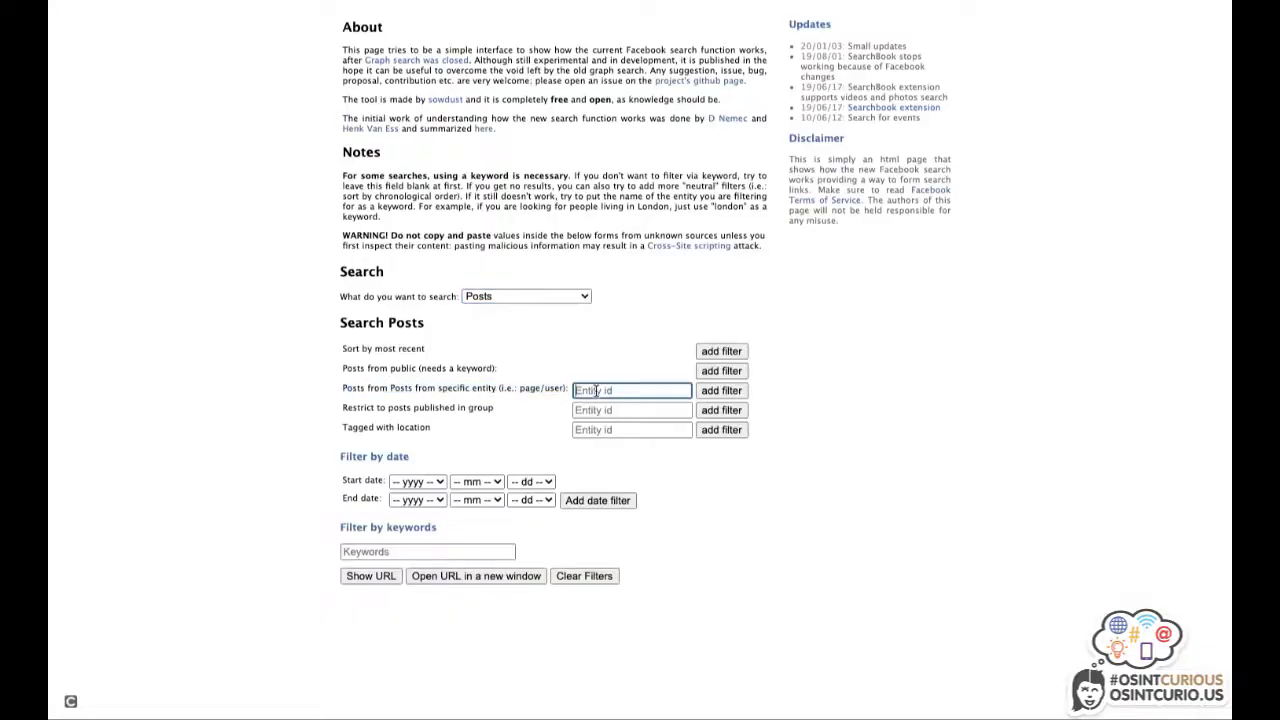
pyautogui.hotkey('ctrl', 'v')
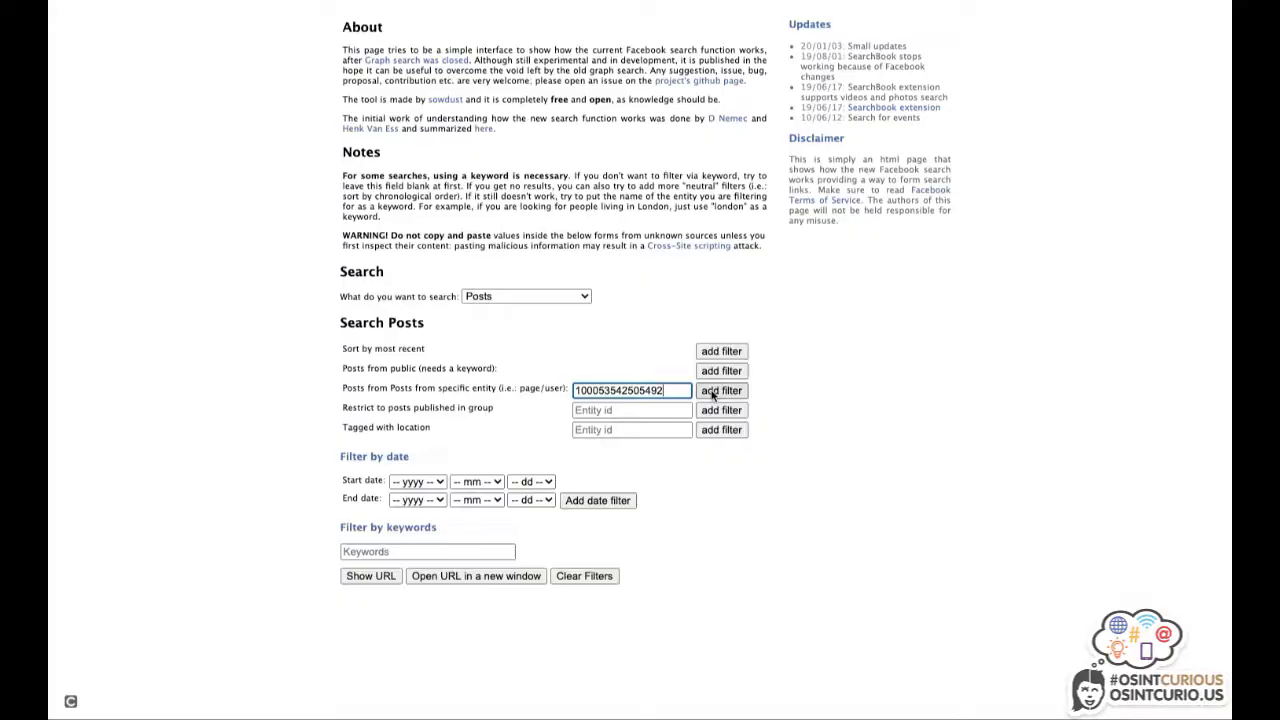
pyautogui.click(712, 395)
# Add the profile owner's name as the keyword and open the built search URL.
pyautogui.moveTo(527, 599); pyautogui.dragTo(386, 601)
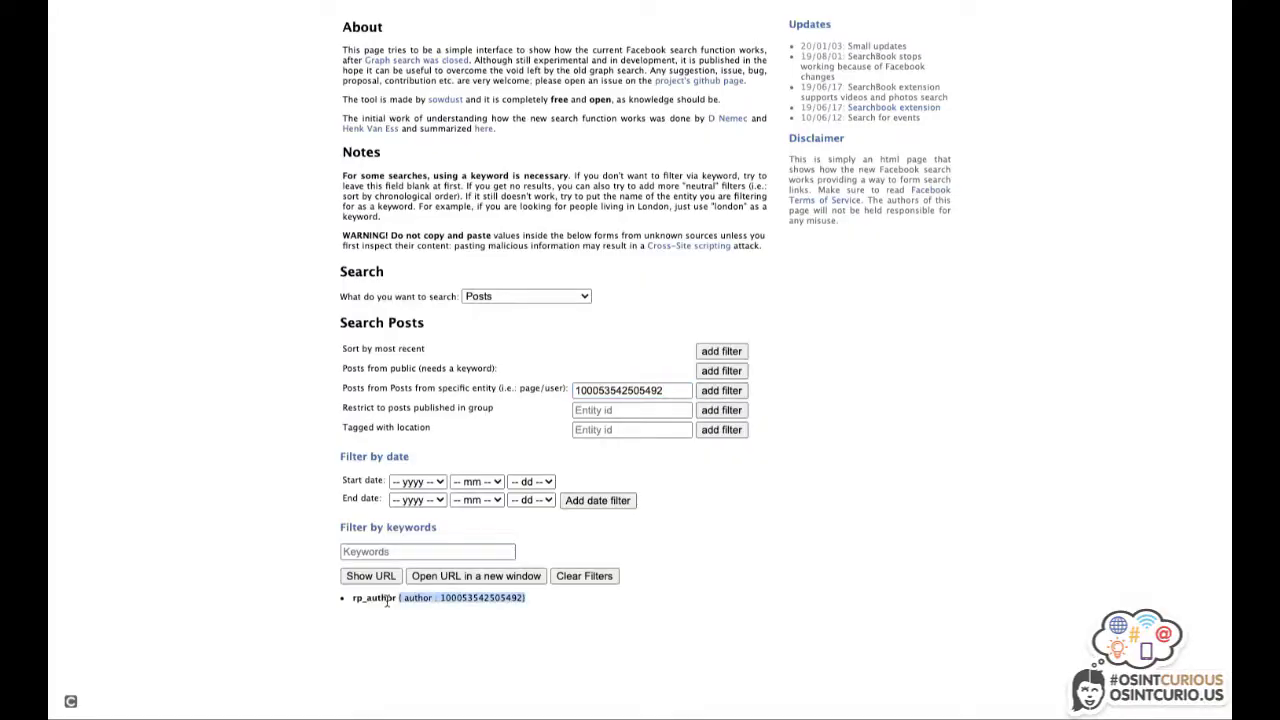
pyautogui.tripleClick(386, 601)
pyautogui.click(368, 552)
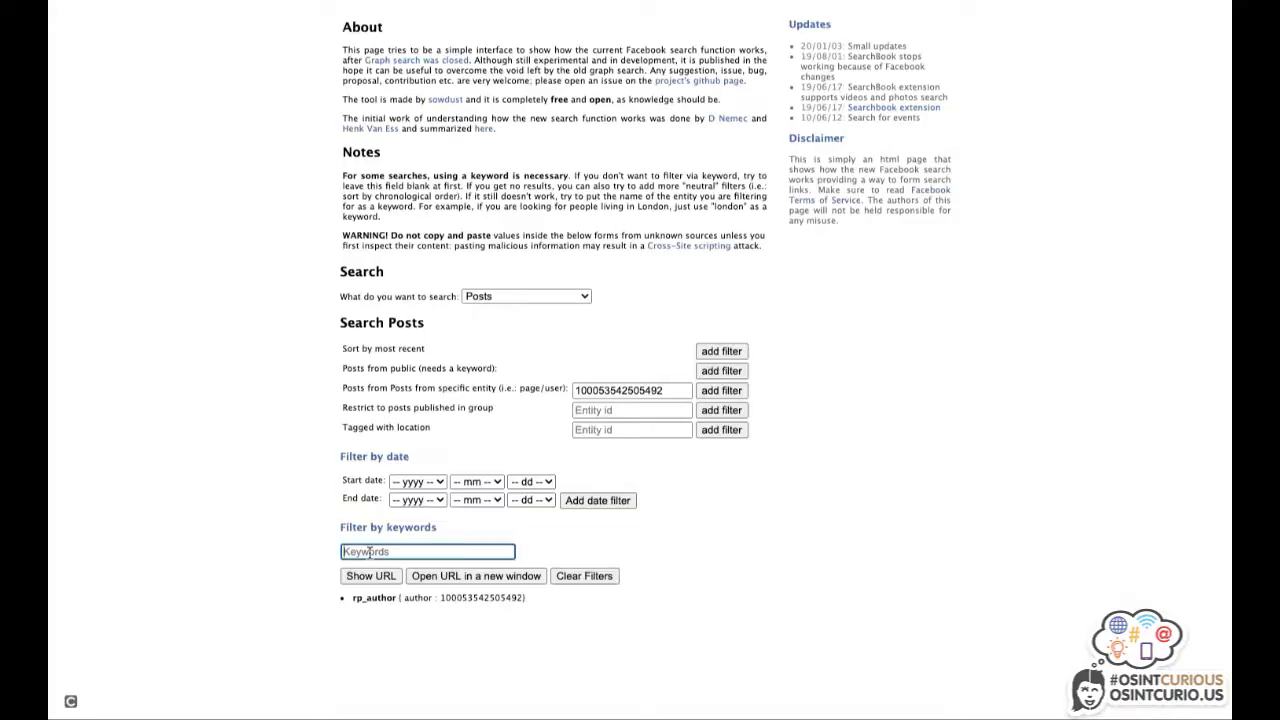
pyautogui.write('mark zuckerberg')
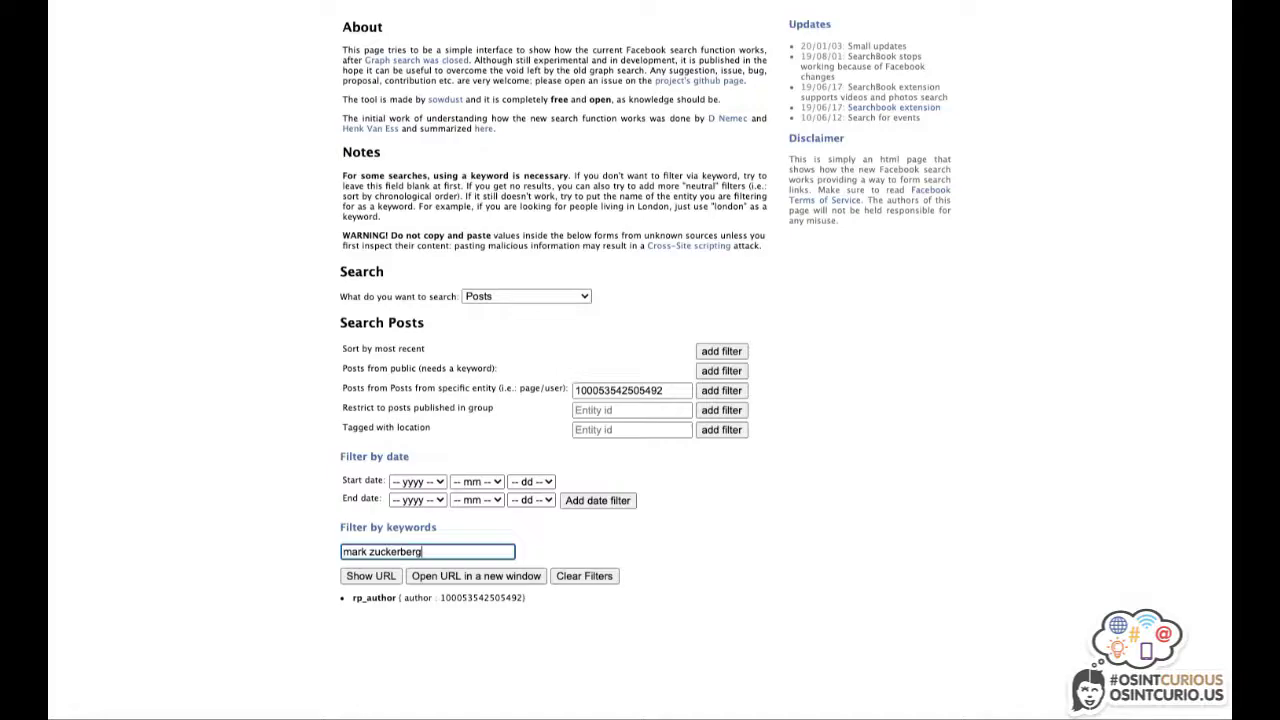
pyautogui.click(447, 577)
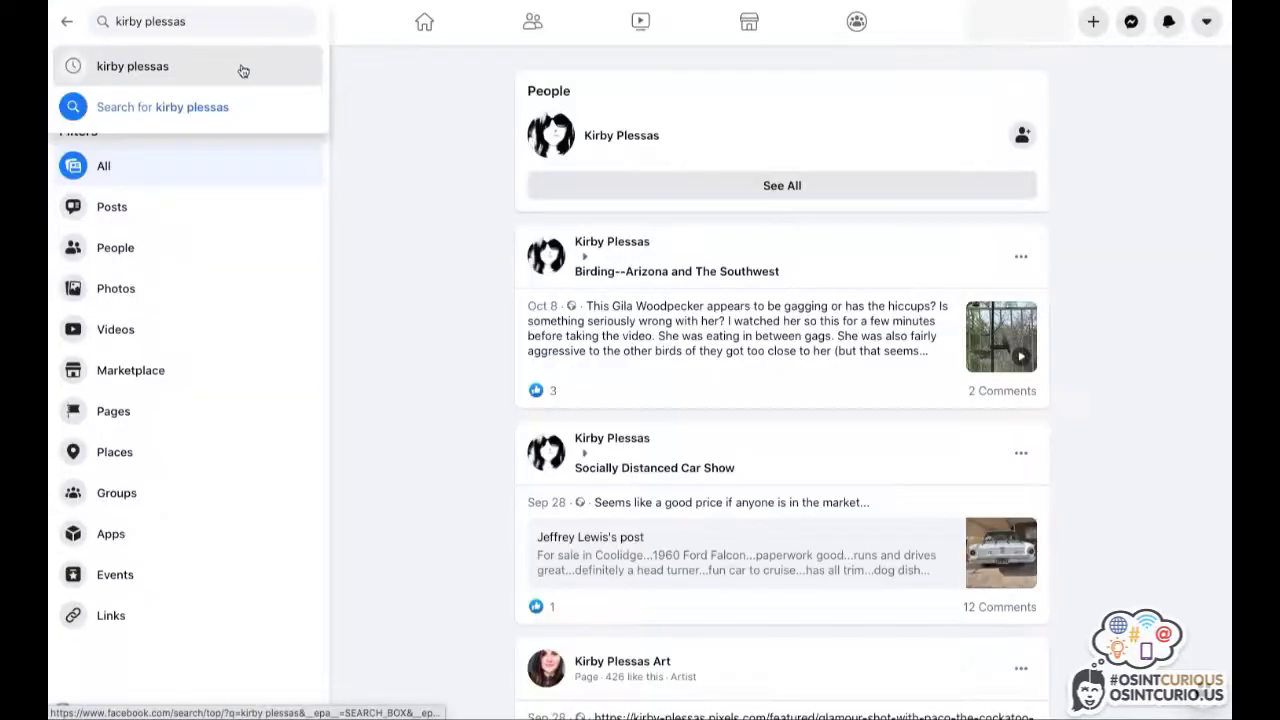
# Filter the results to Photos, with Posted By set to the searched person's profile.
pyautogui.click(213, 21)
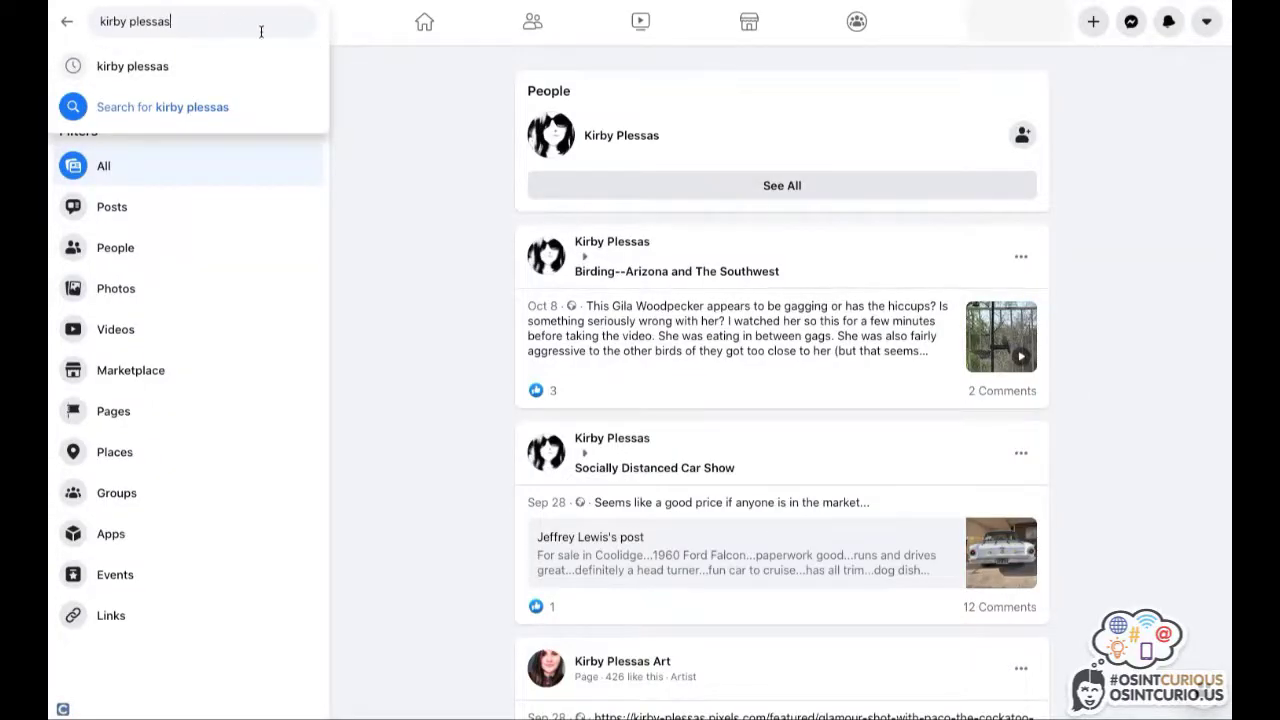
pyautogui.click(337, 97)
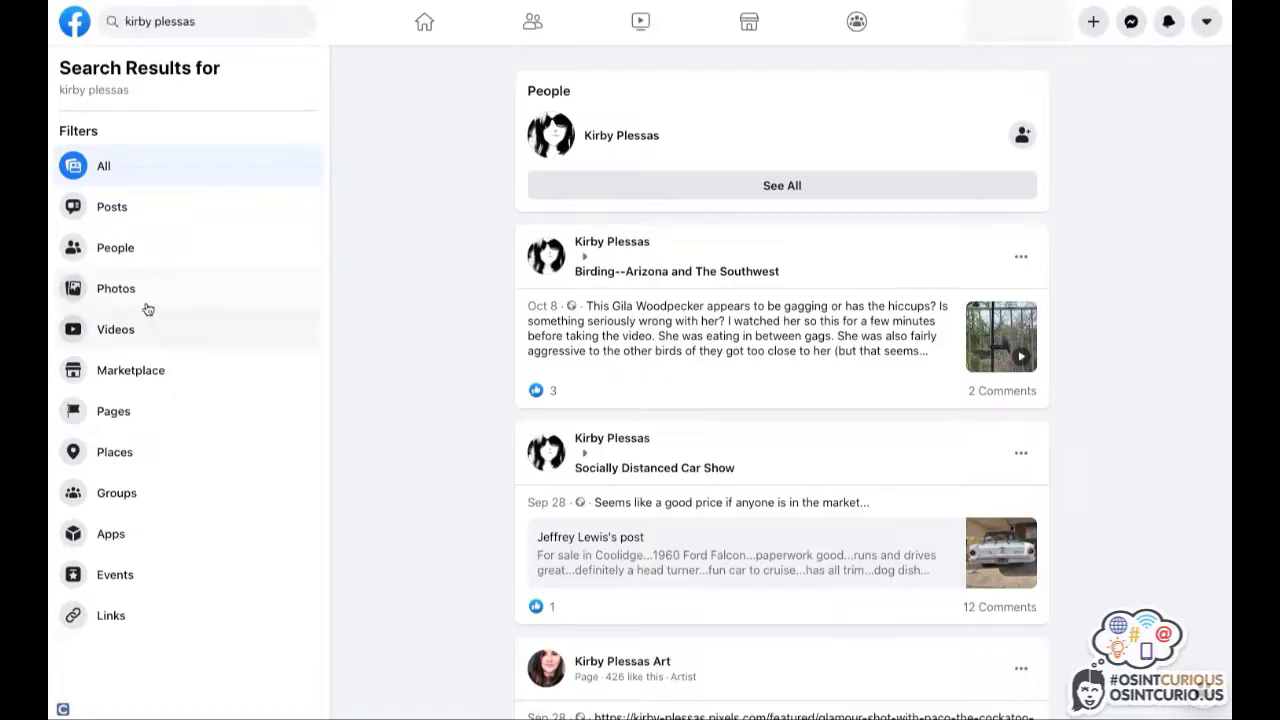
pyautogui.click(116, 289)
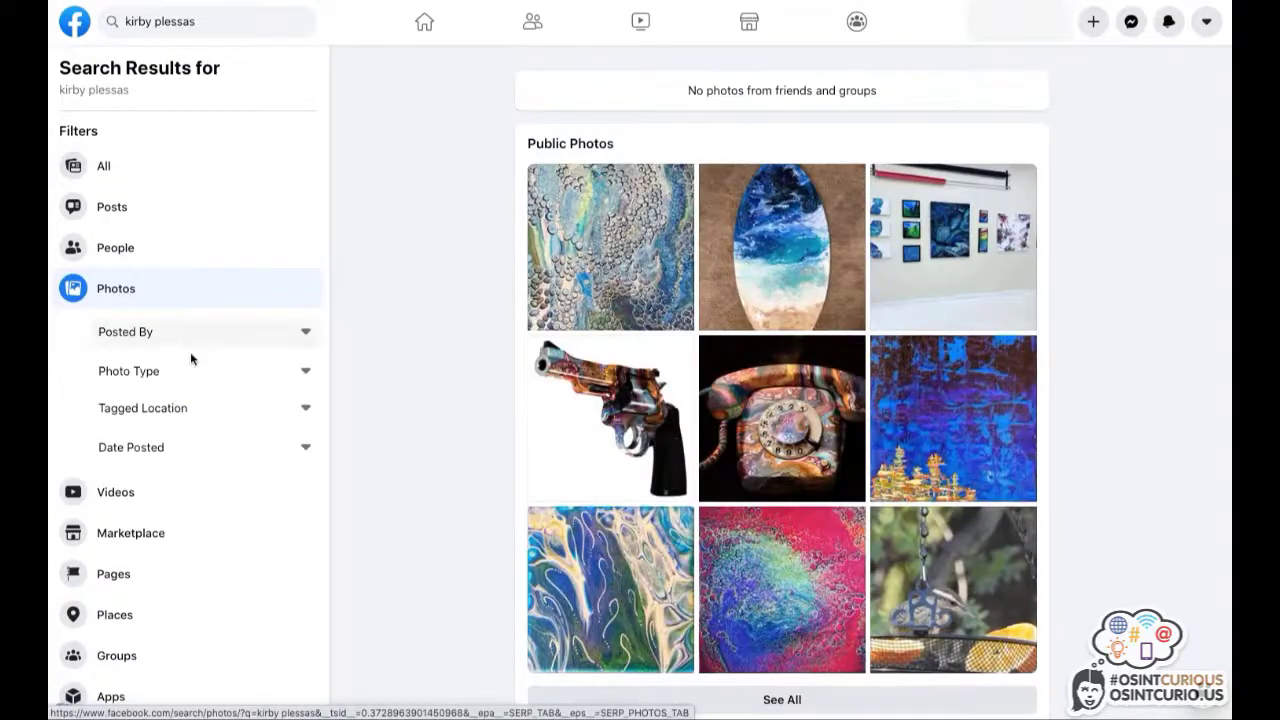
pyautogui.click(143, 332)
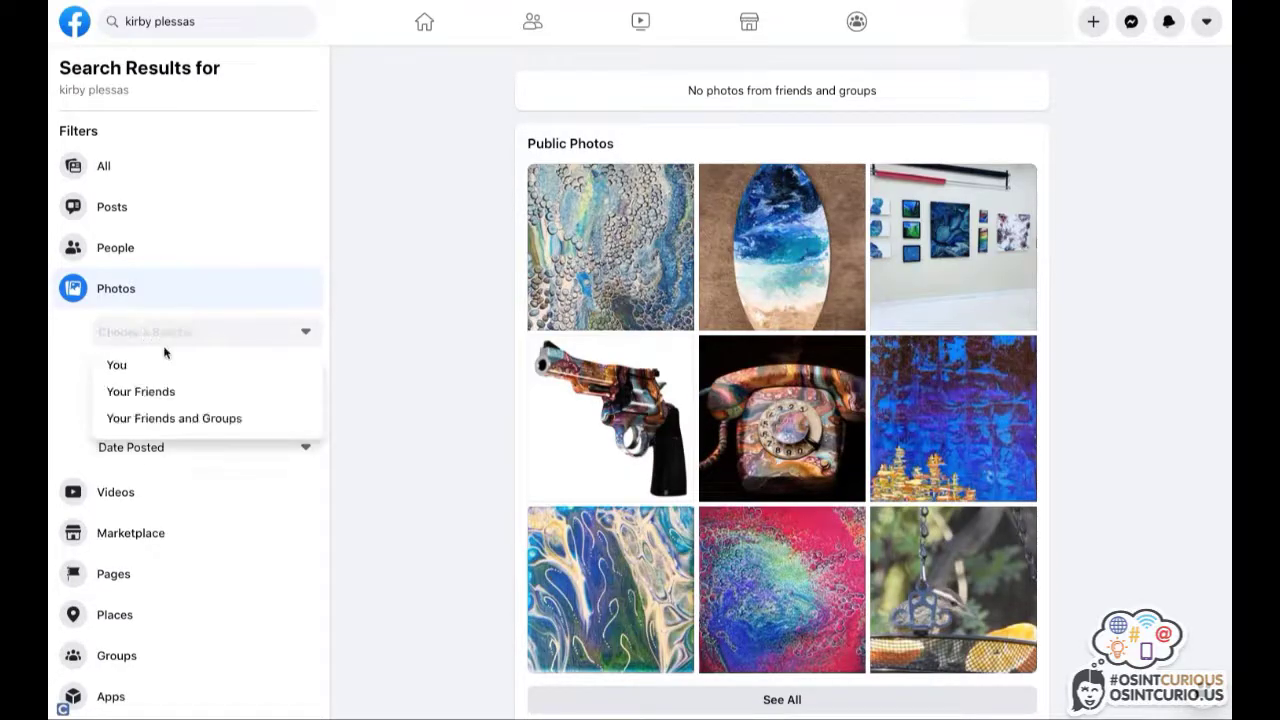
pyautogui.write('kirby plesass')
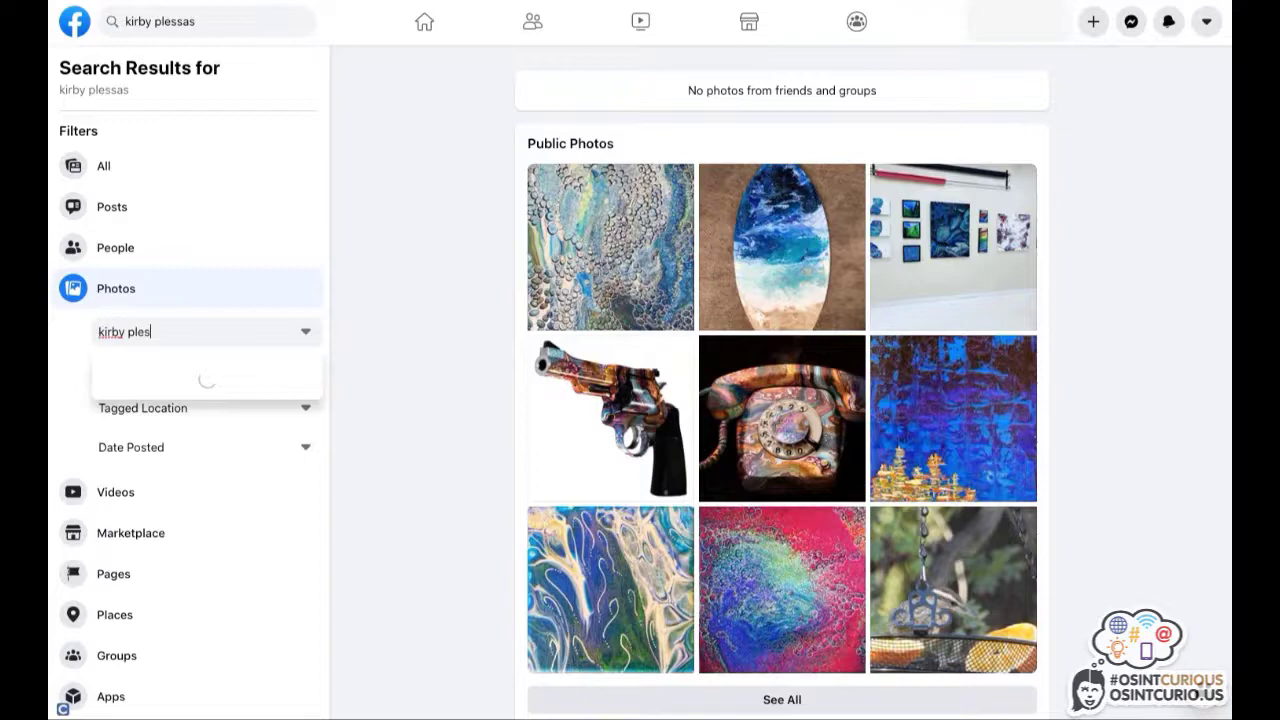
pyautogui.press('BackSpace')
pyautogui.press('BackSpace')
pyautogui.press('BackSpace')
pyautogui.write('sas')
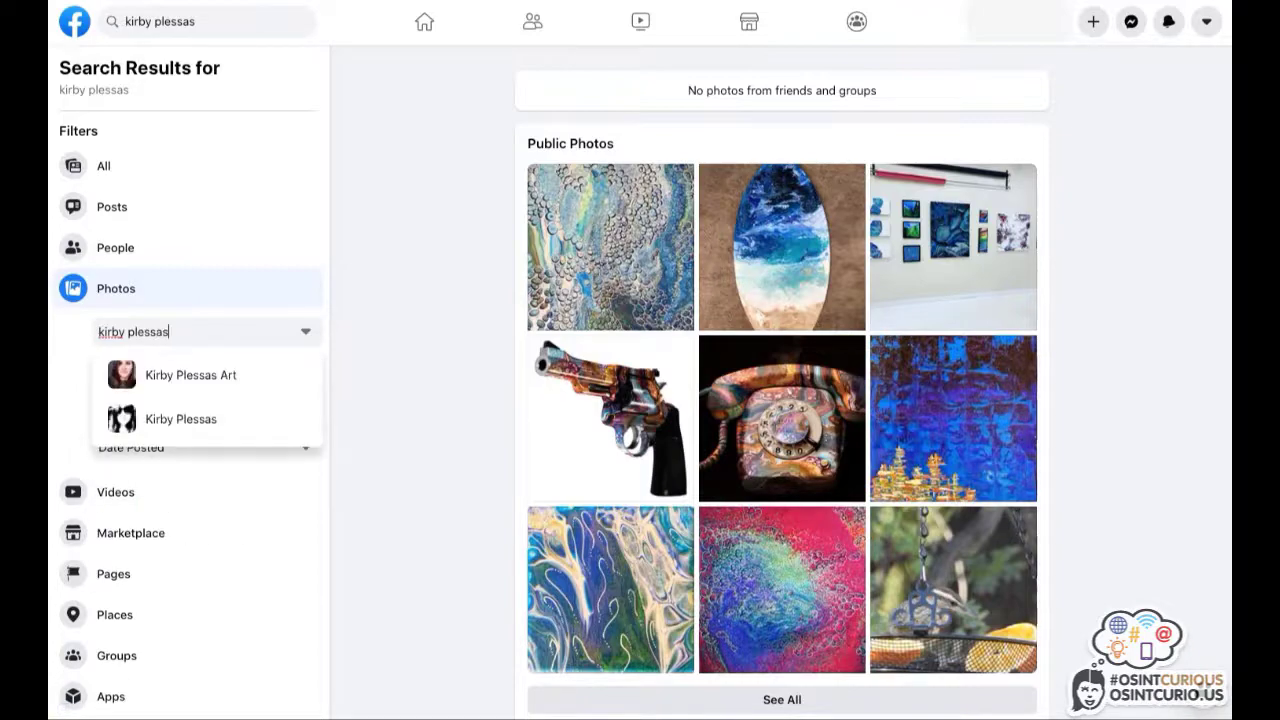
pyautogui.click(162, 424)
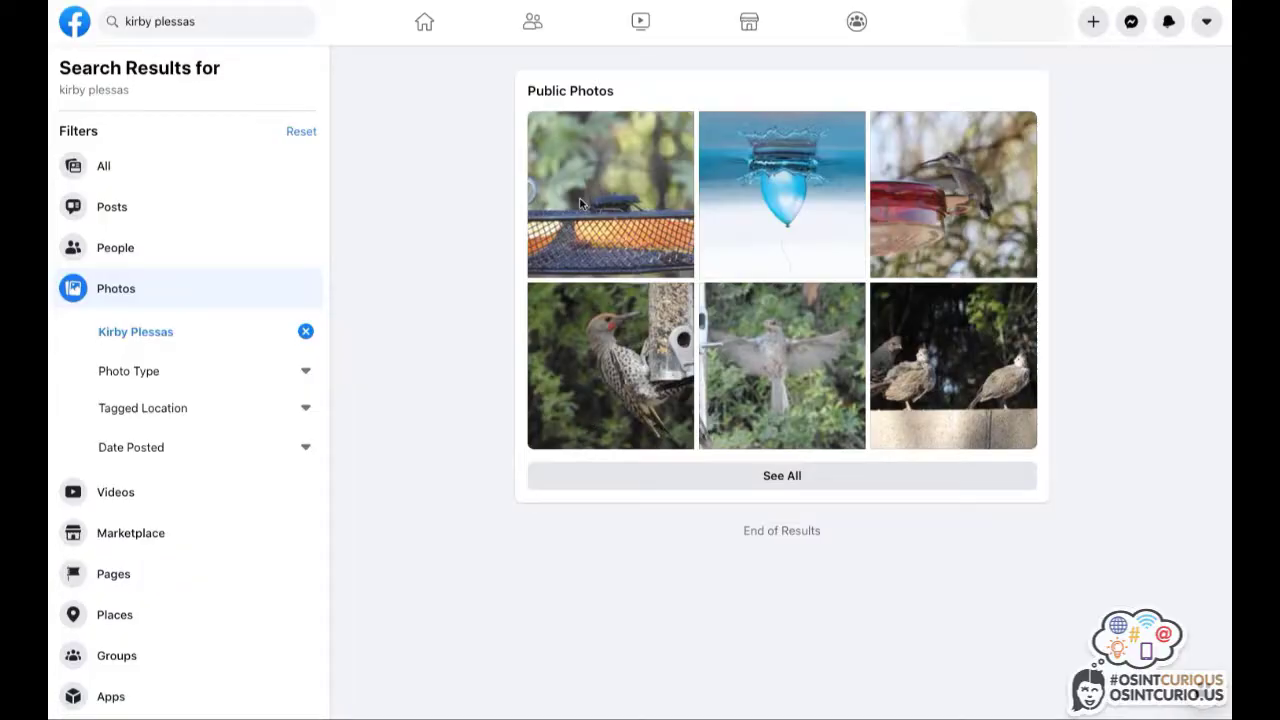
# Open the woodpecker photo's original post from Birding--Arizona and The Southwest in a new tab.
pyautogui.click(597, 358)
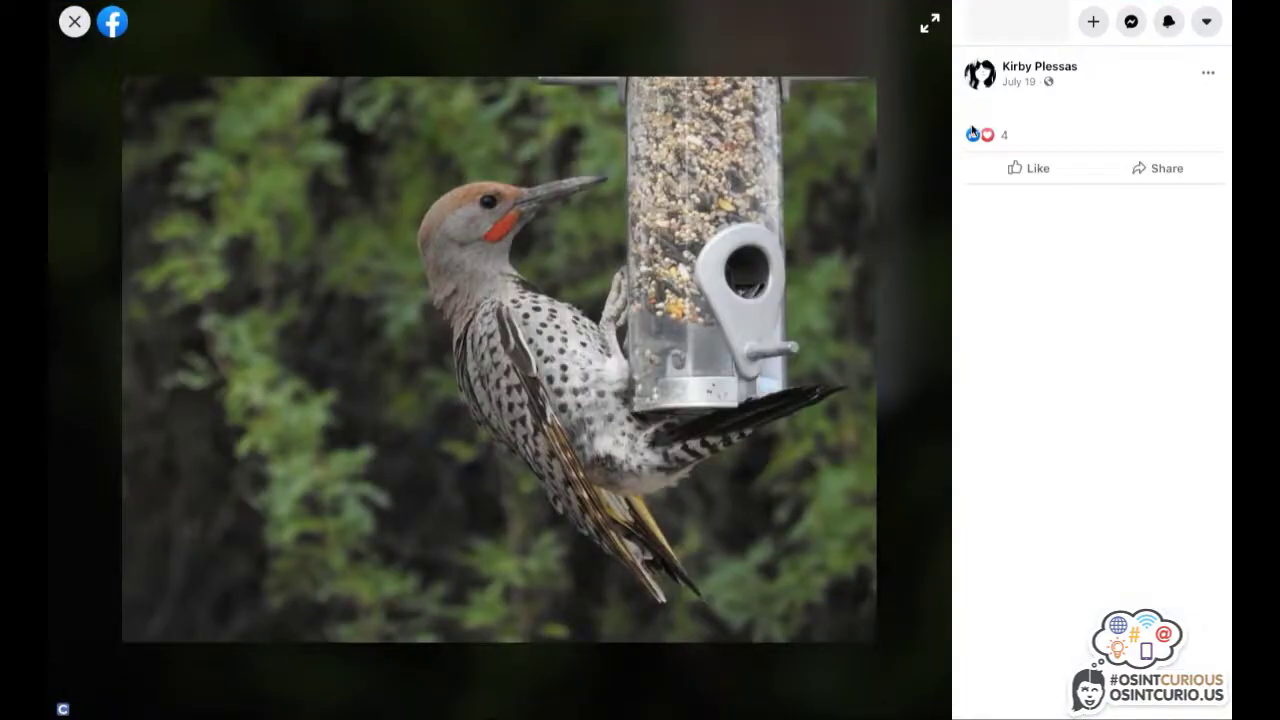
pyautogui.rightClick(1019, 86)
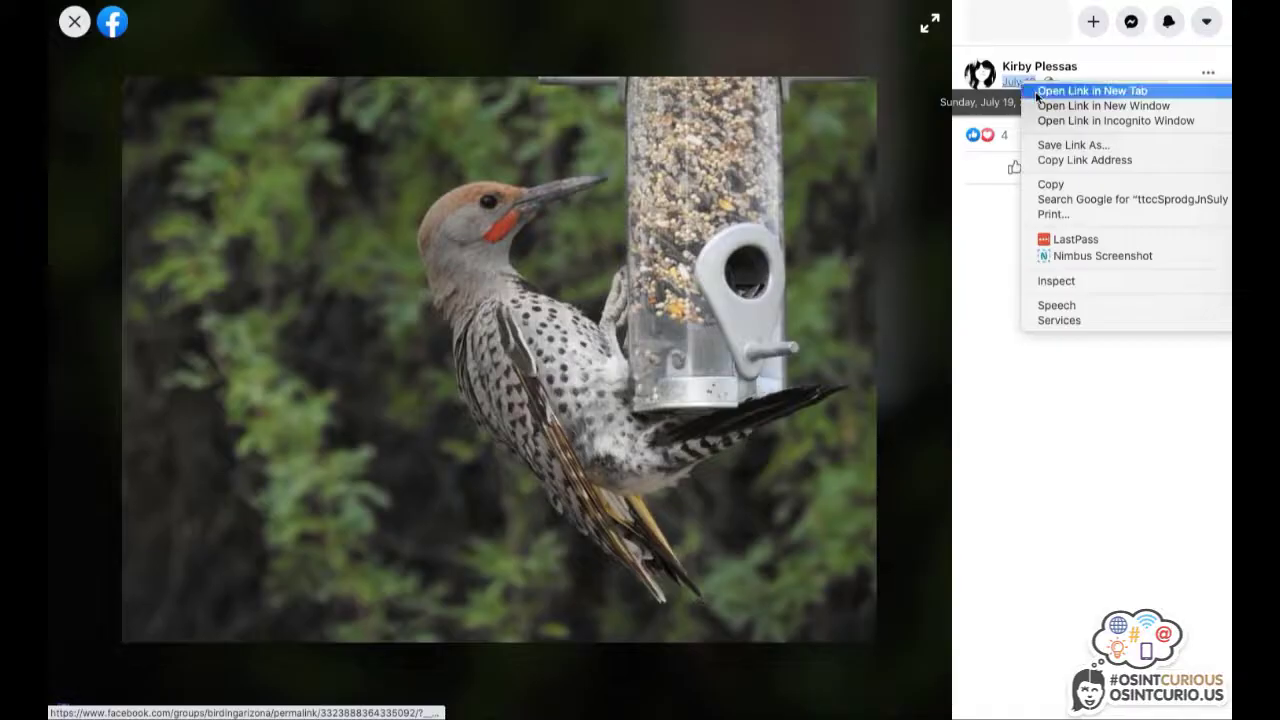
pyautogui.click(1040, 91)
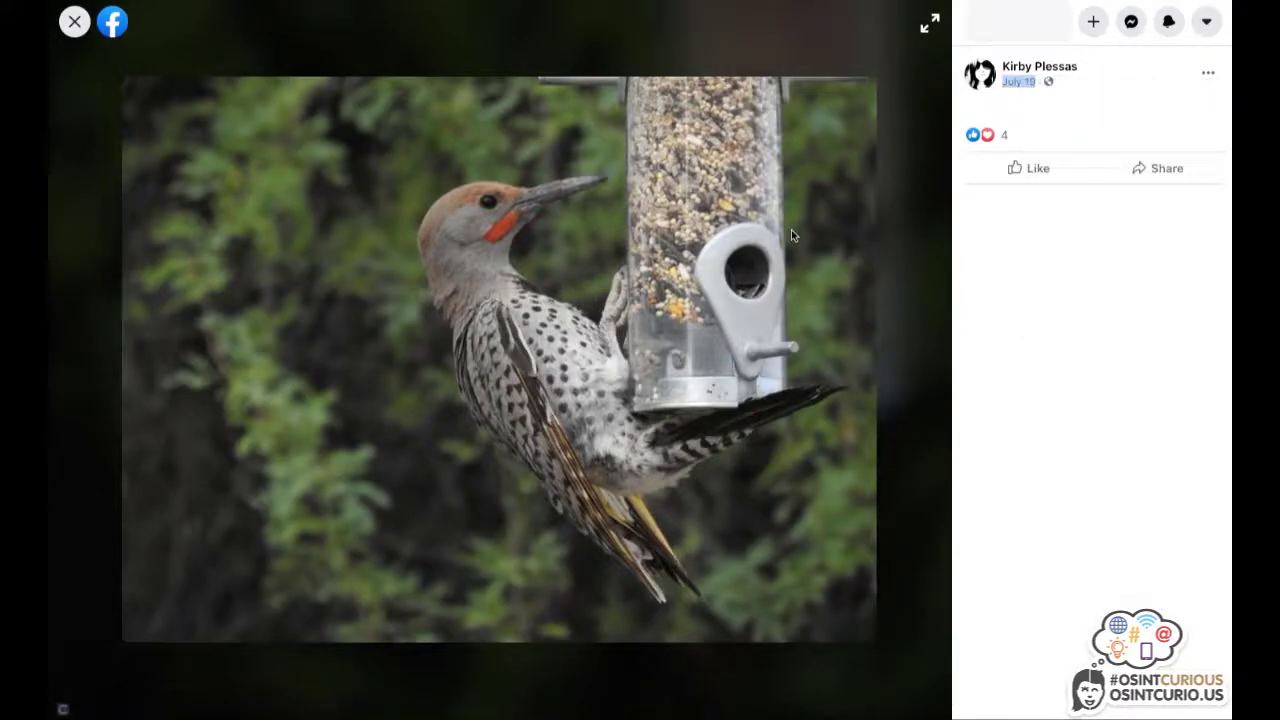
pyautogui.hotkey('alt', 'Left')
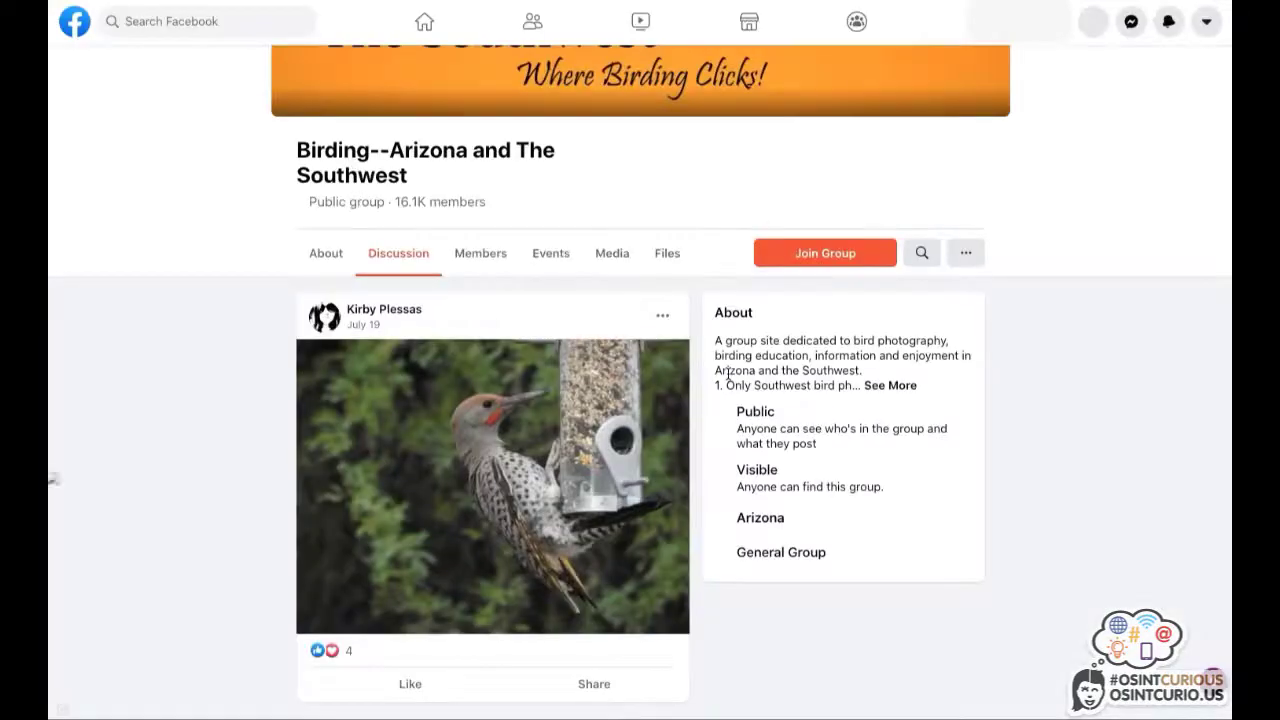
pyautogui.scroll(2, 728, 373)
pyautogui.scroll(-2, 728, 373)
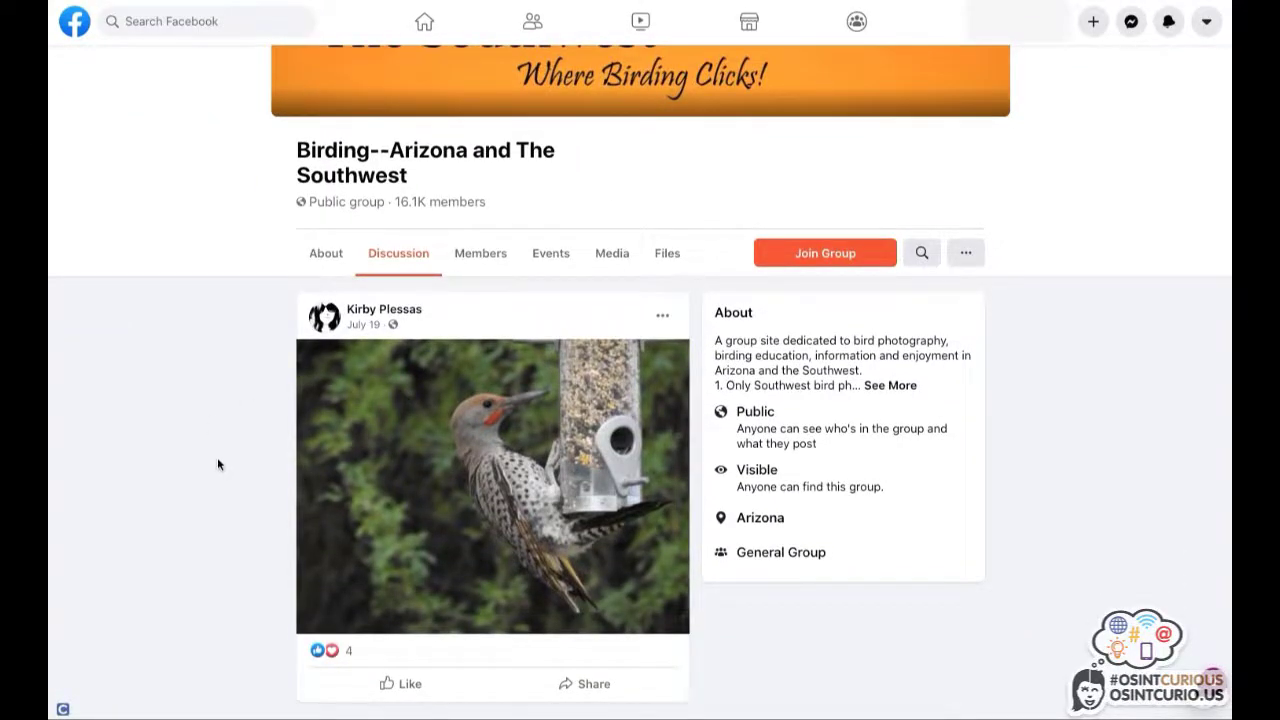
pyautogui.scroll(1, 217, 464)
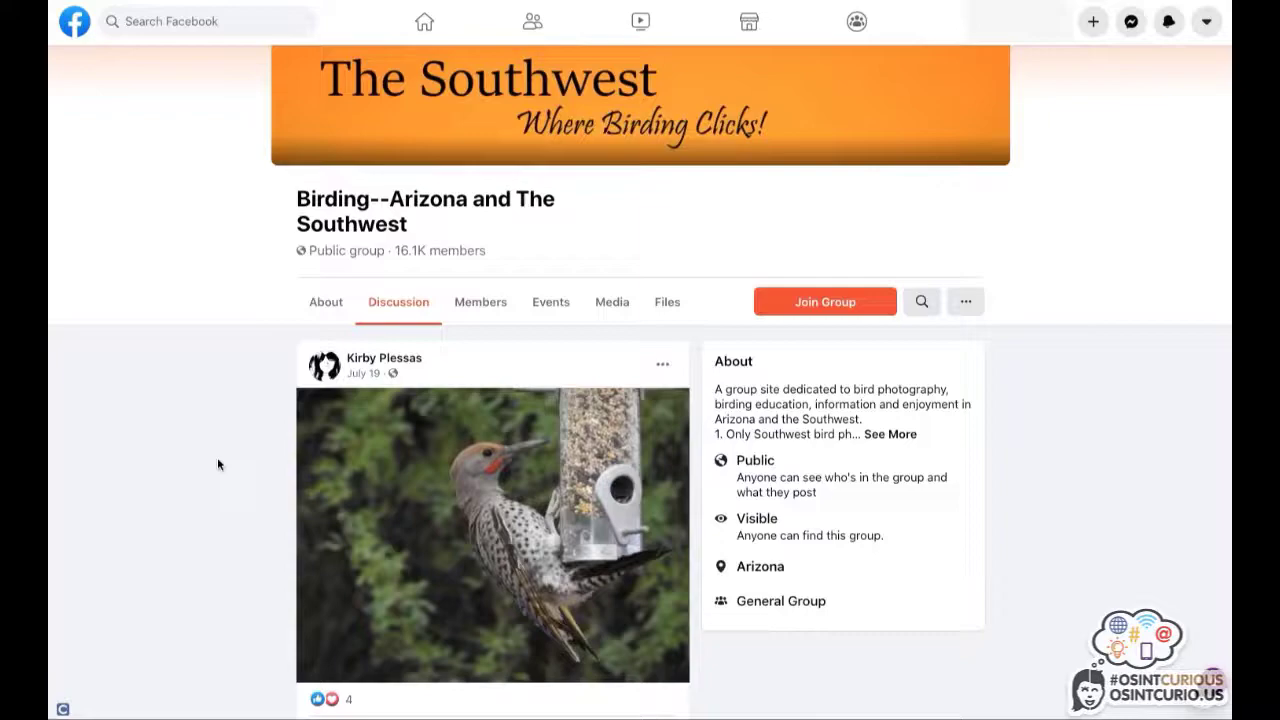
# In the osintcurious results, show all Photos and open the Penn State Hall of Fame portrait.
pyautogui.hotkey('alt', 'Left')
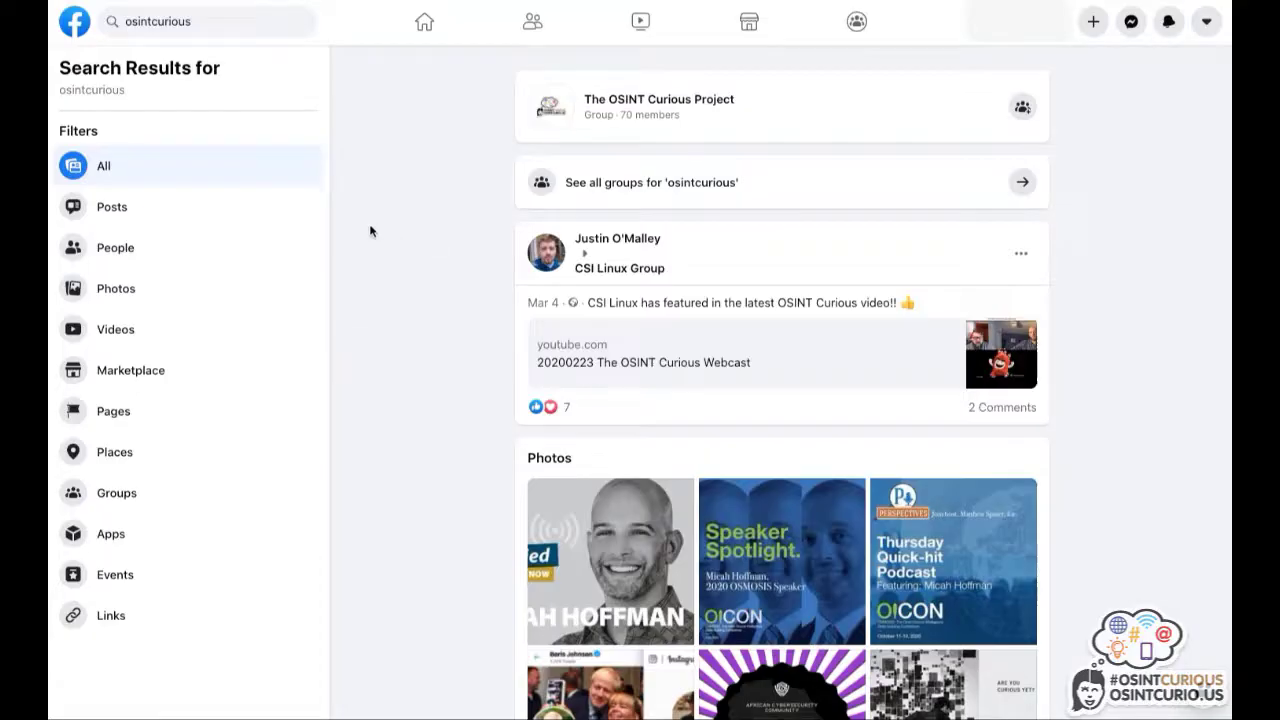
pyautogui.click(102, 293)
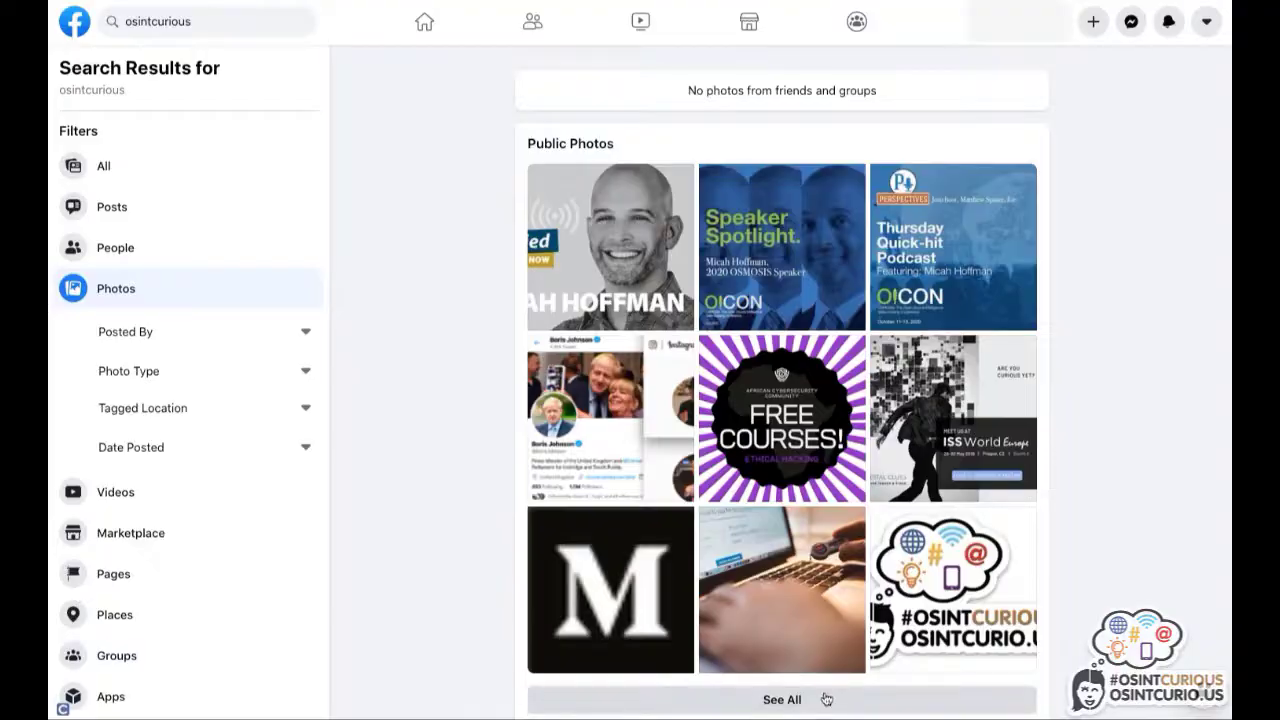
pyautogui.click(780, 699)
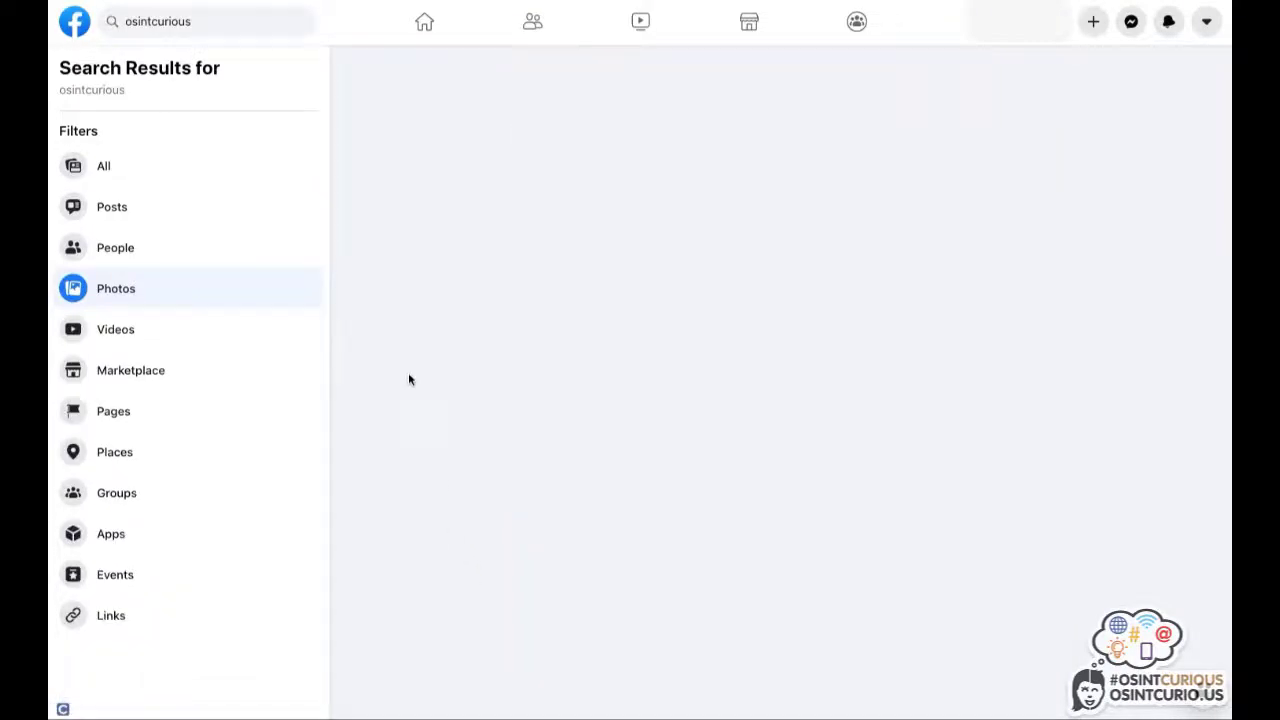
pyautogui.scroll(-5, 346, 333)
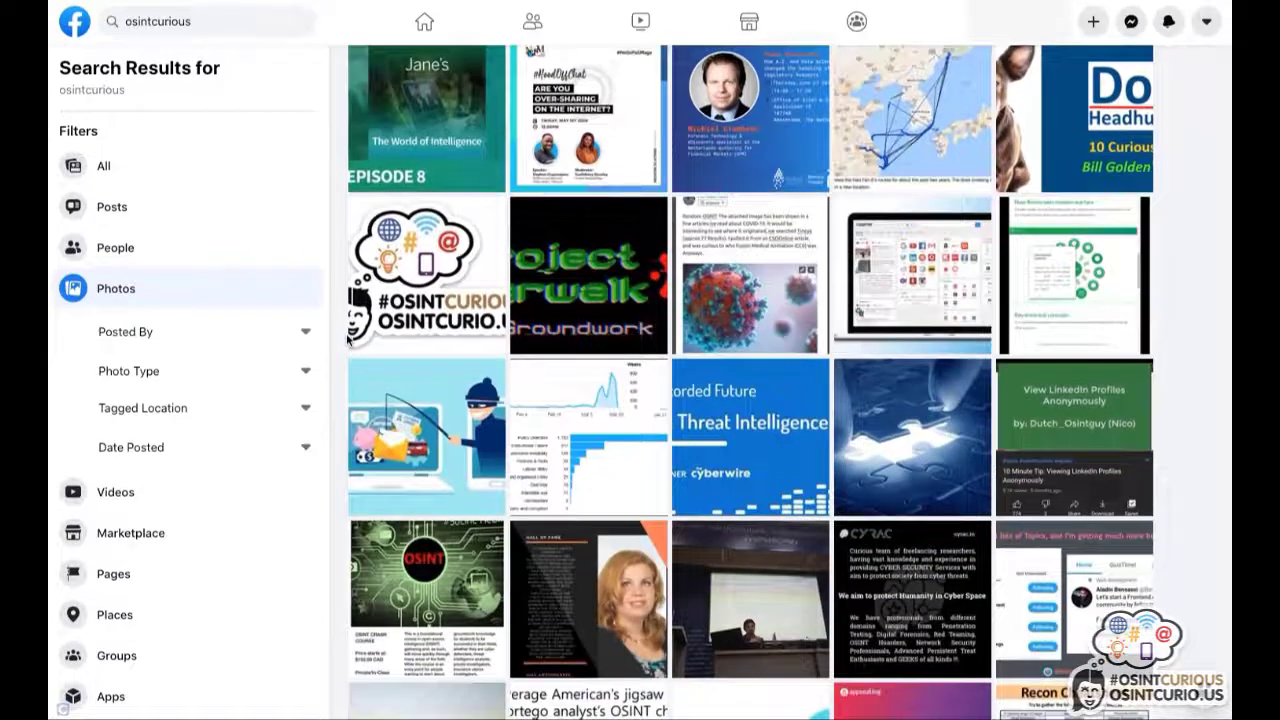
pyautogui.scroll(-2, 348, 340)
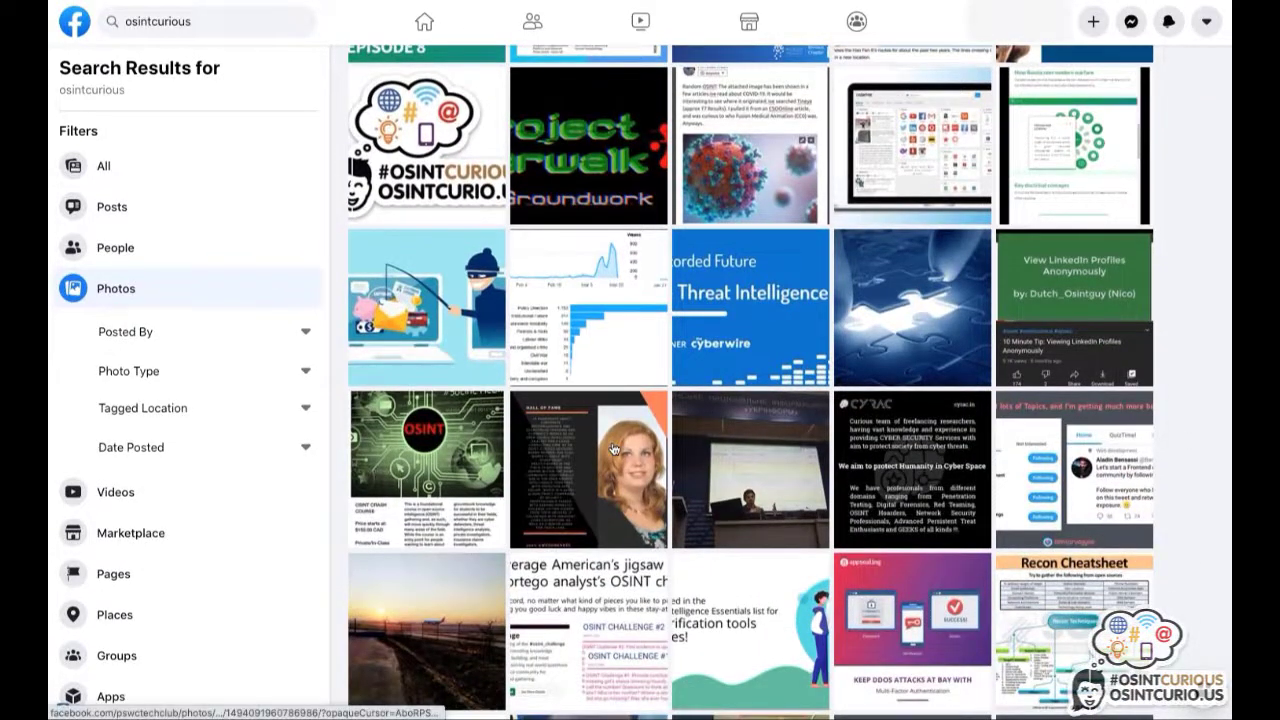
pyautogui.click(614, 447)
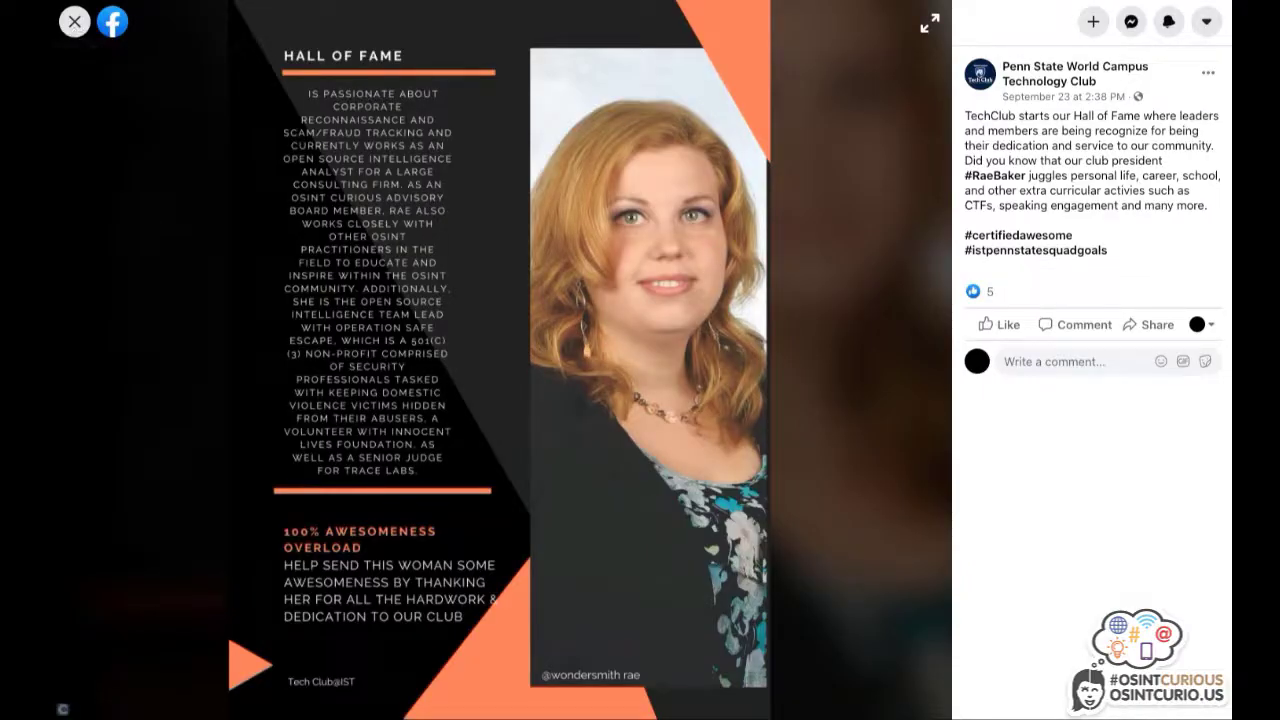
# Read through the nem.ec blog's Postman instructions for finding a user's Facebook groups.
pyautogui.hotkey('ctrl', 'Tab')
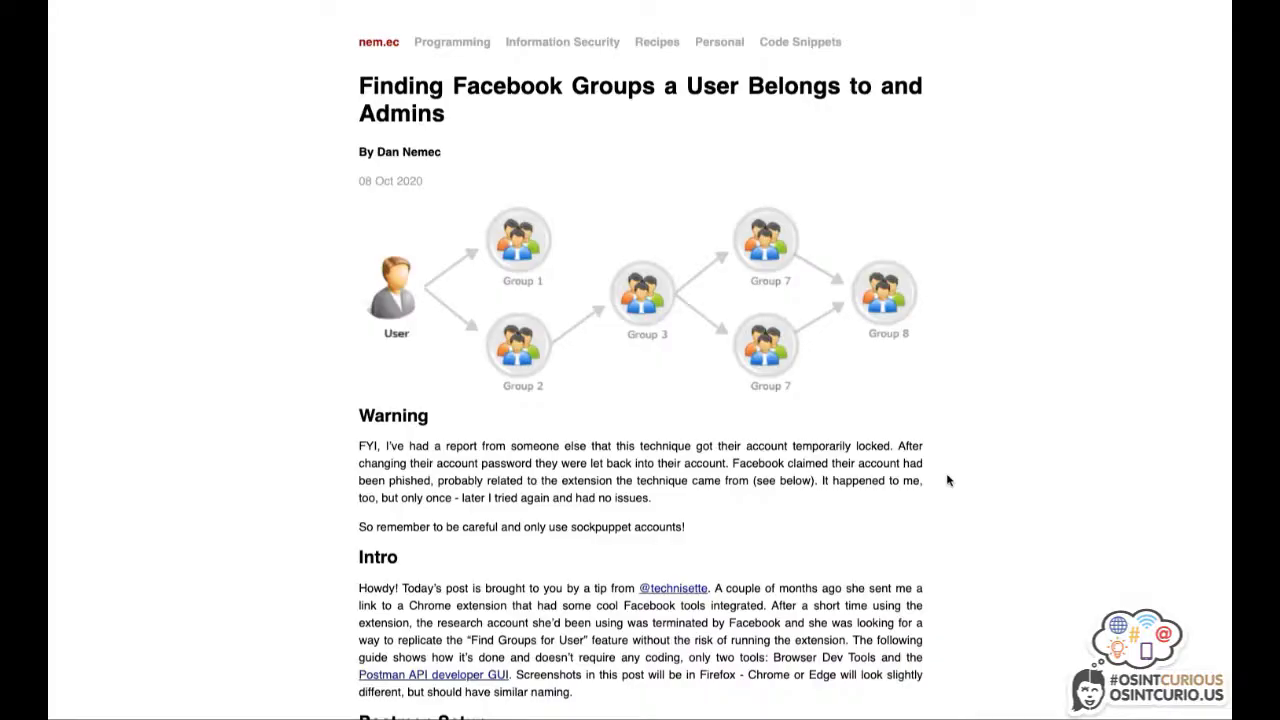
pyautogui.scroll(-5, 948, 480)
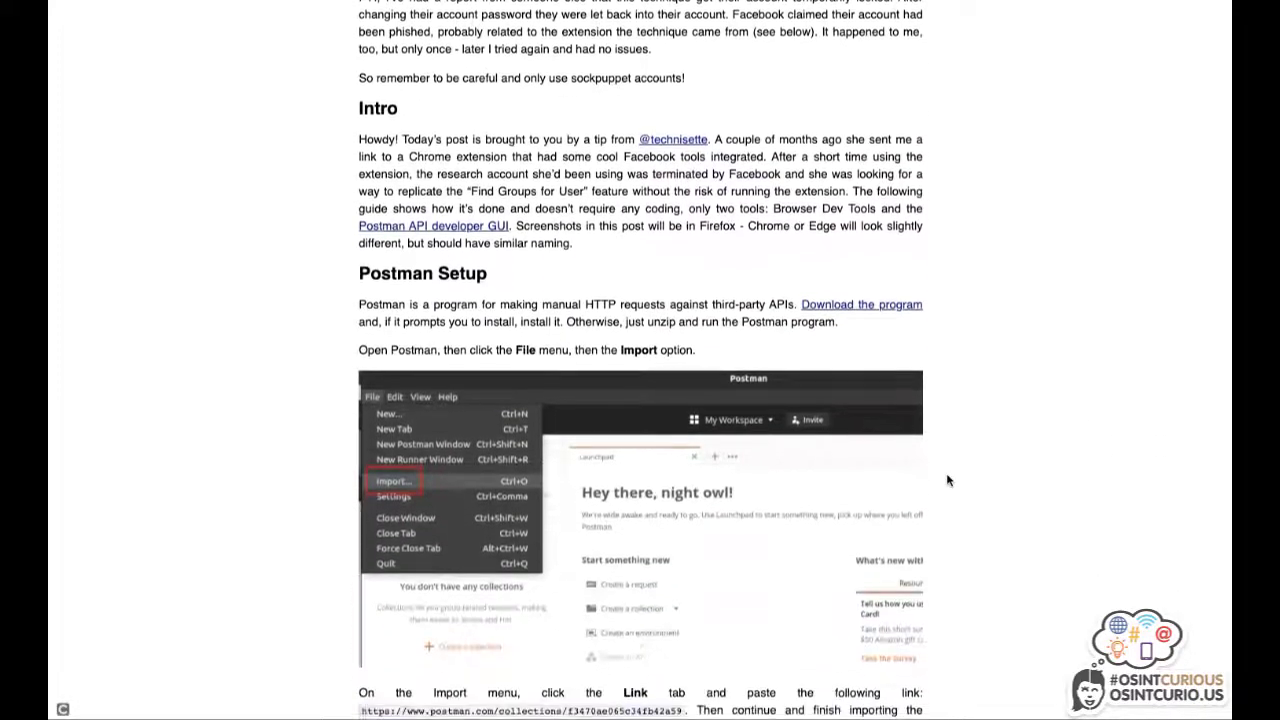
pyautogui.scroll(-6, 948, 480)
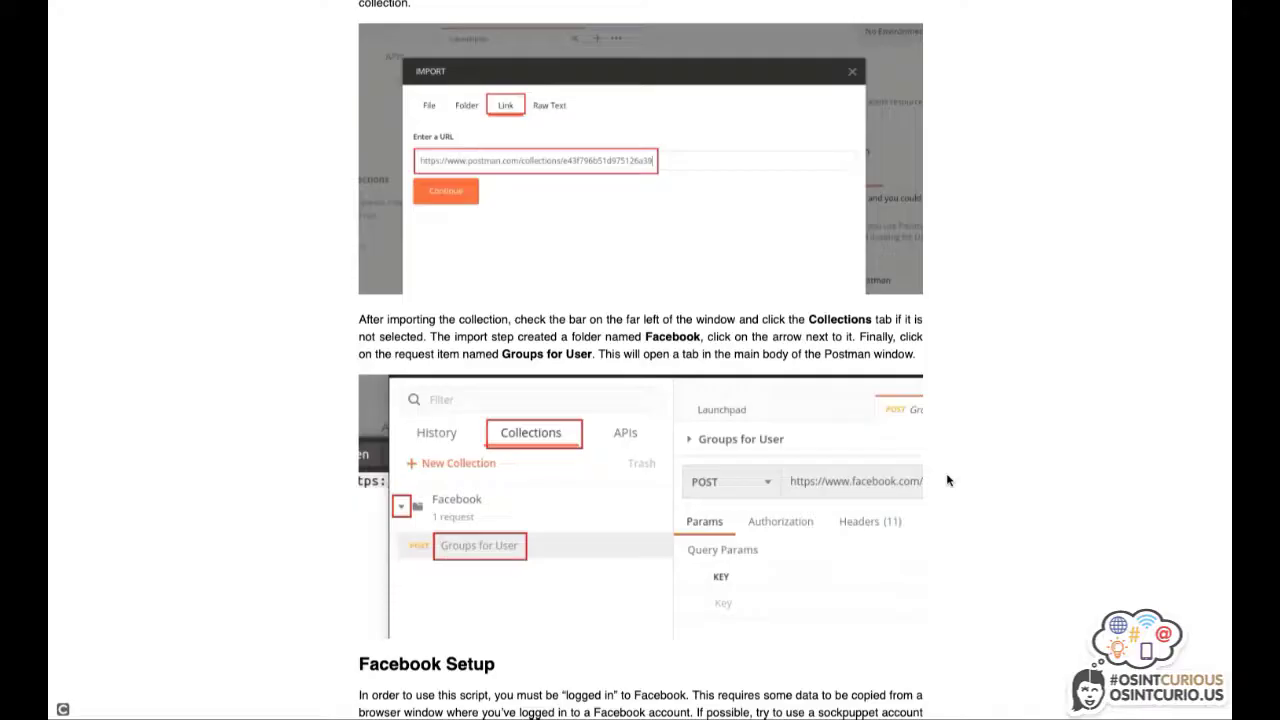
pyautogui.scroll(-10, 948, 481)
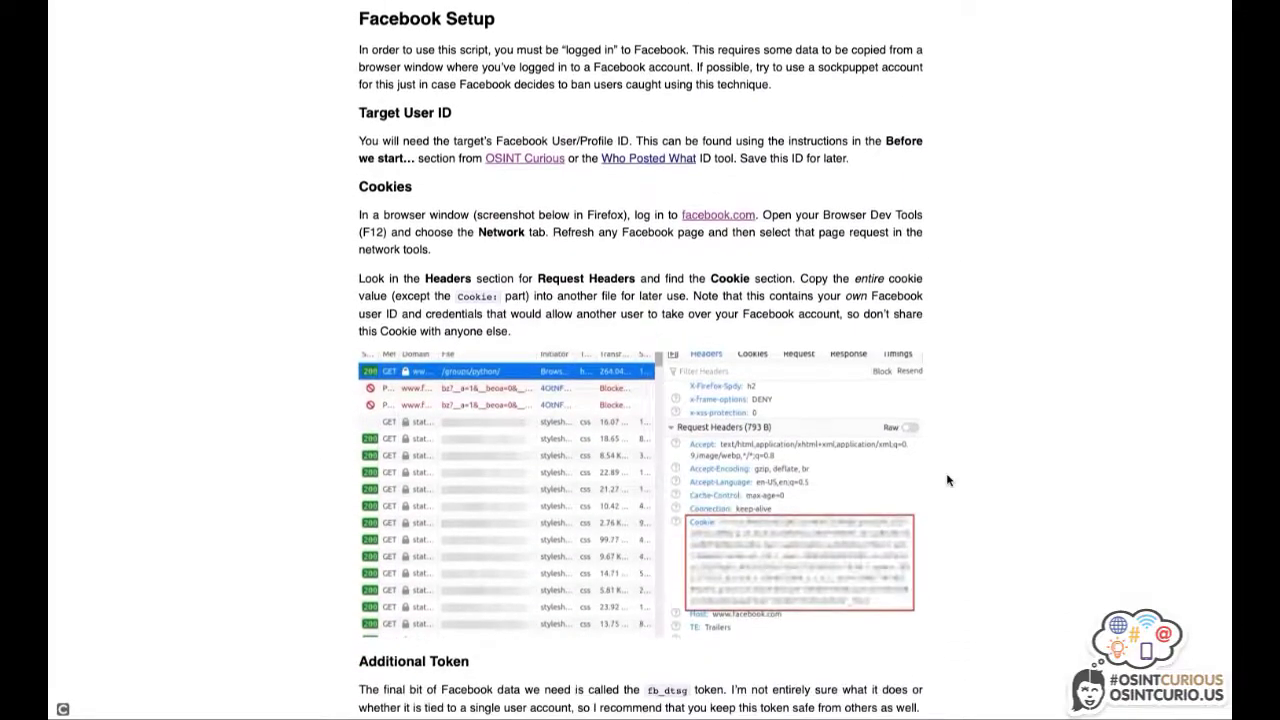
pyautogui.scroll(-16, 948, 481)
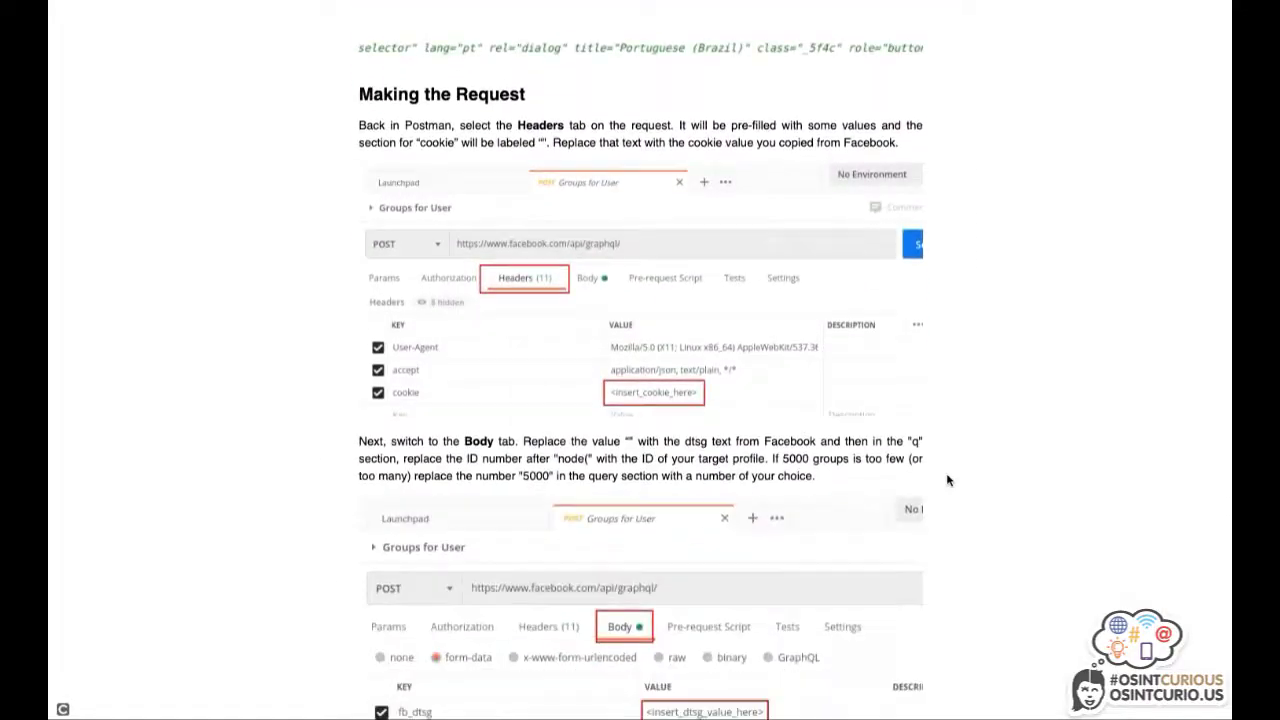
pyautogui.scroll(-4, 948, 481)
pyautogui.scroll(20, 948, 481)
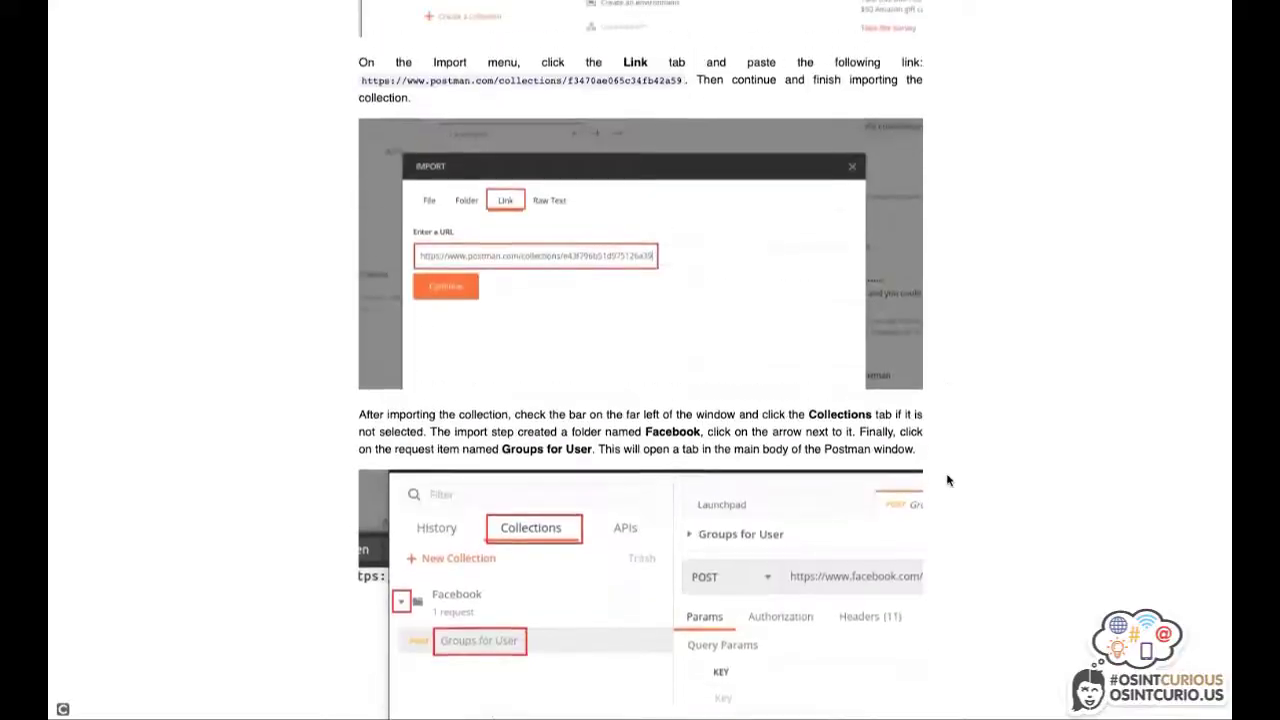
pyautogui.scroll(20, 948, 481)
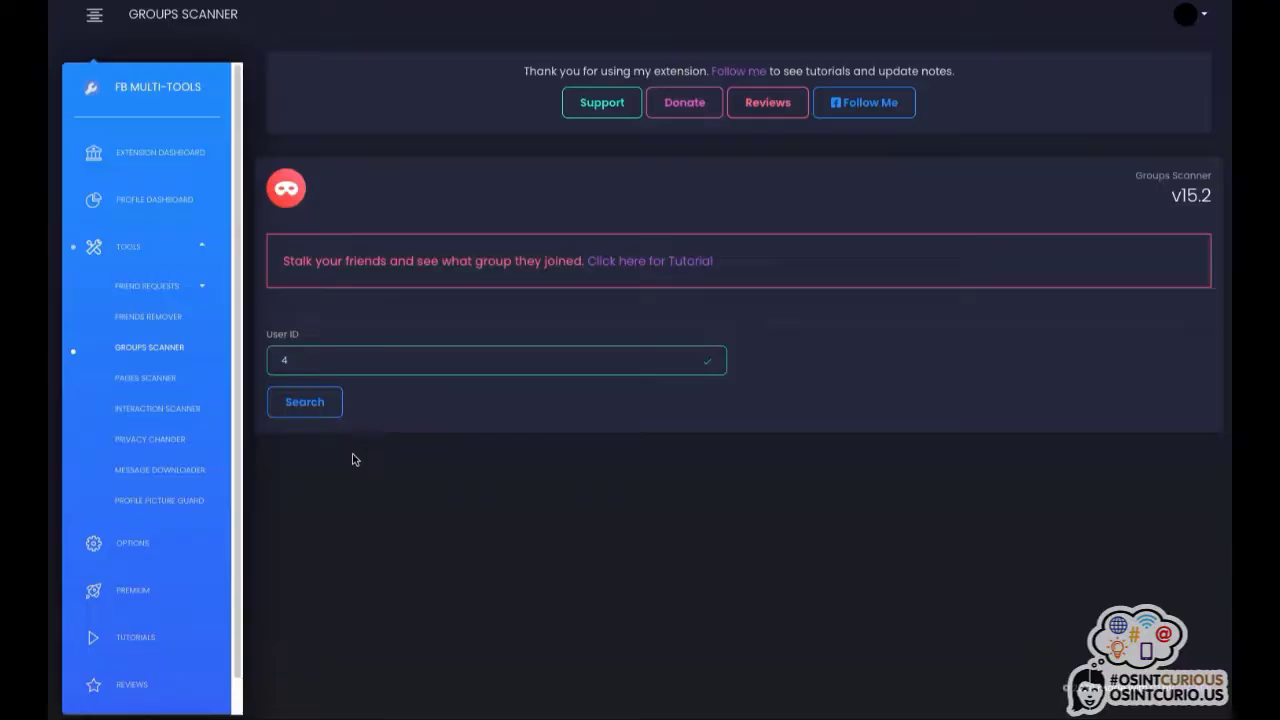
# Run the Groups Scanner for the entered user ID and review the groups table.
pyautogui.click(311, 406)
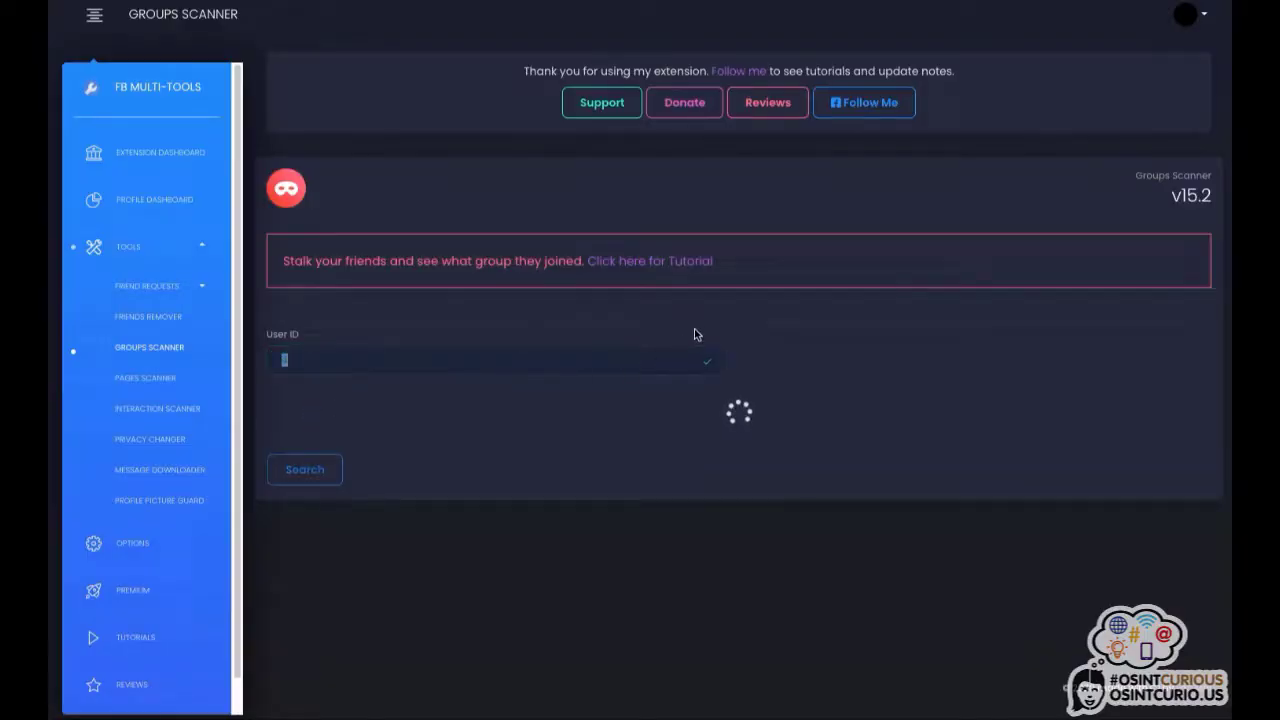
pyautogui.scroll(-1, 697, 329)
pyautogui.scroll(-5, 697, 329)
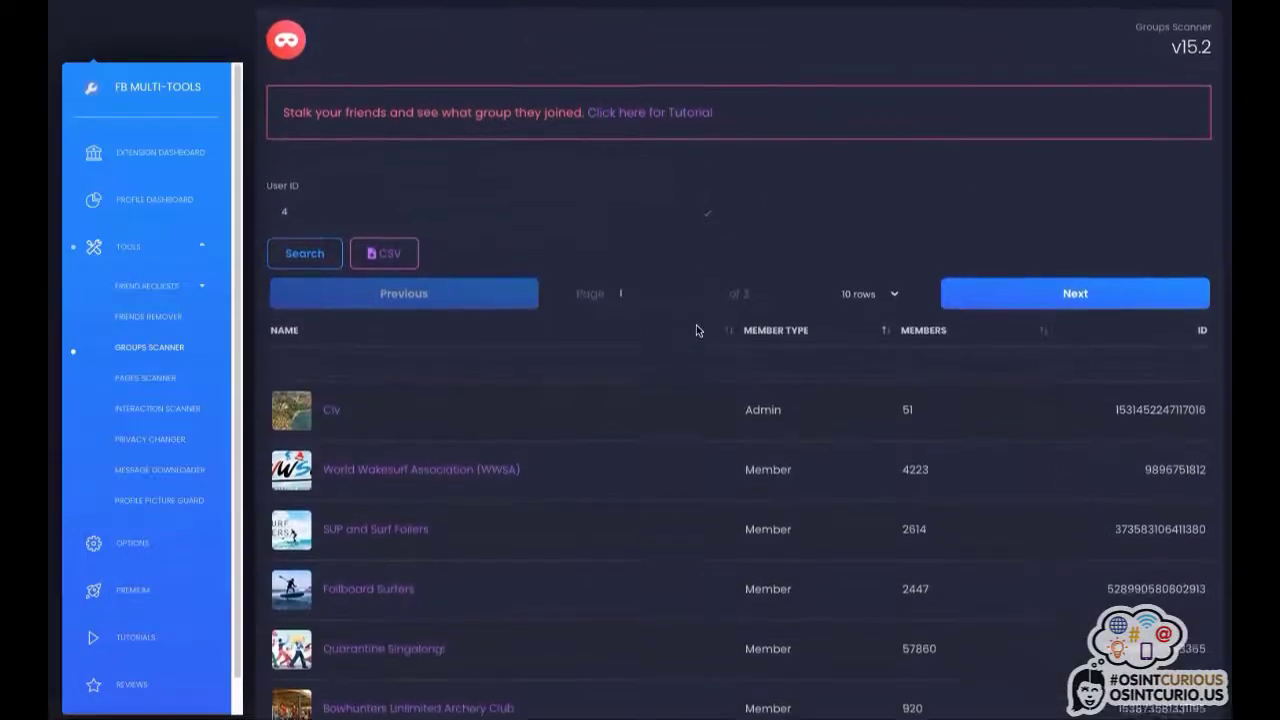
pyautogui.scroll(-3, 697, 329)
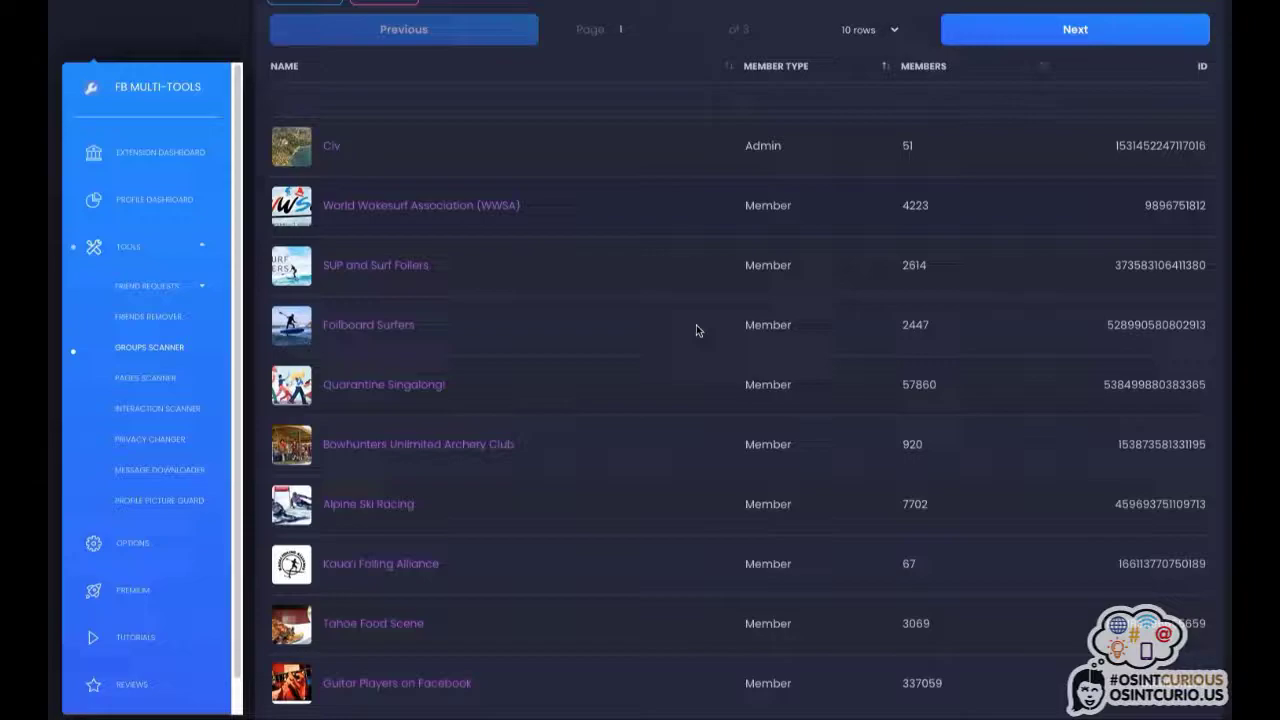
pyautogui.scroll(2, 697, 329)
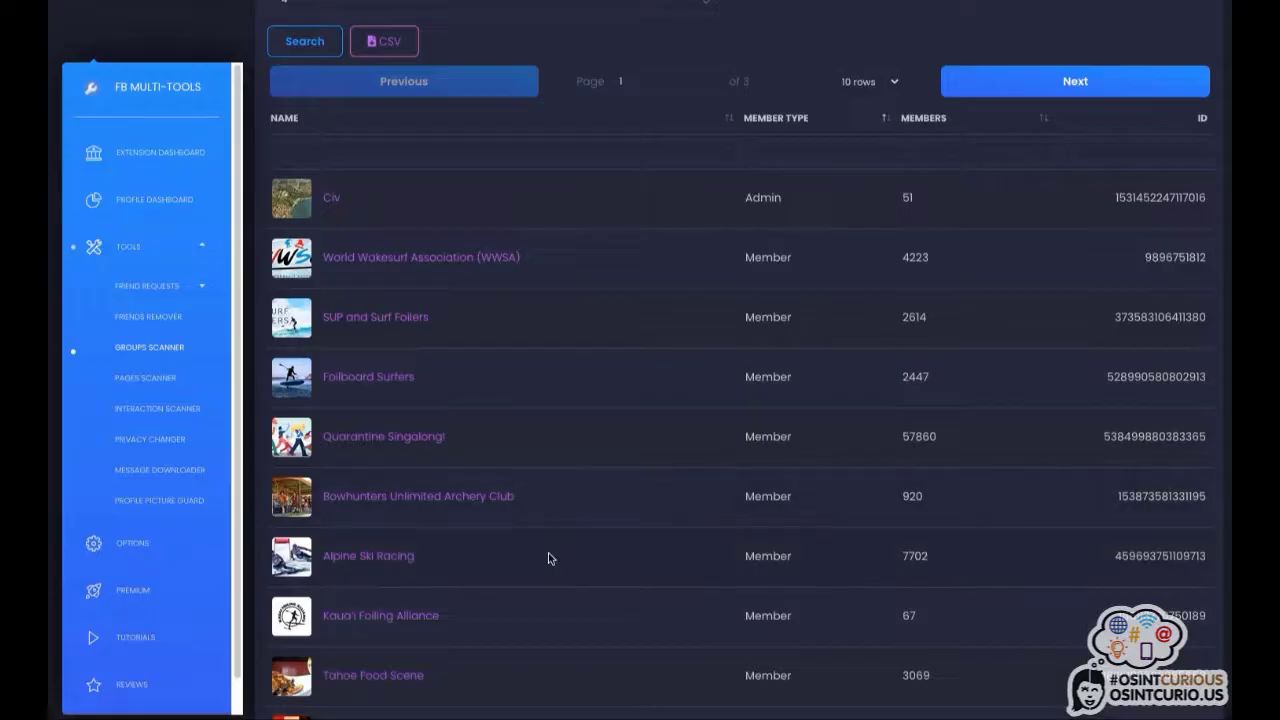
pyautogui.scroll(-1, 548, 556)
pyautogui.scroll(-1, 548, 558)
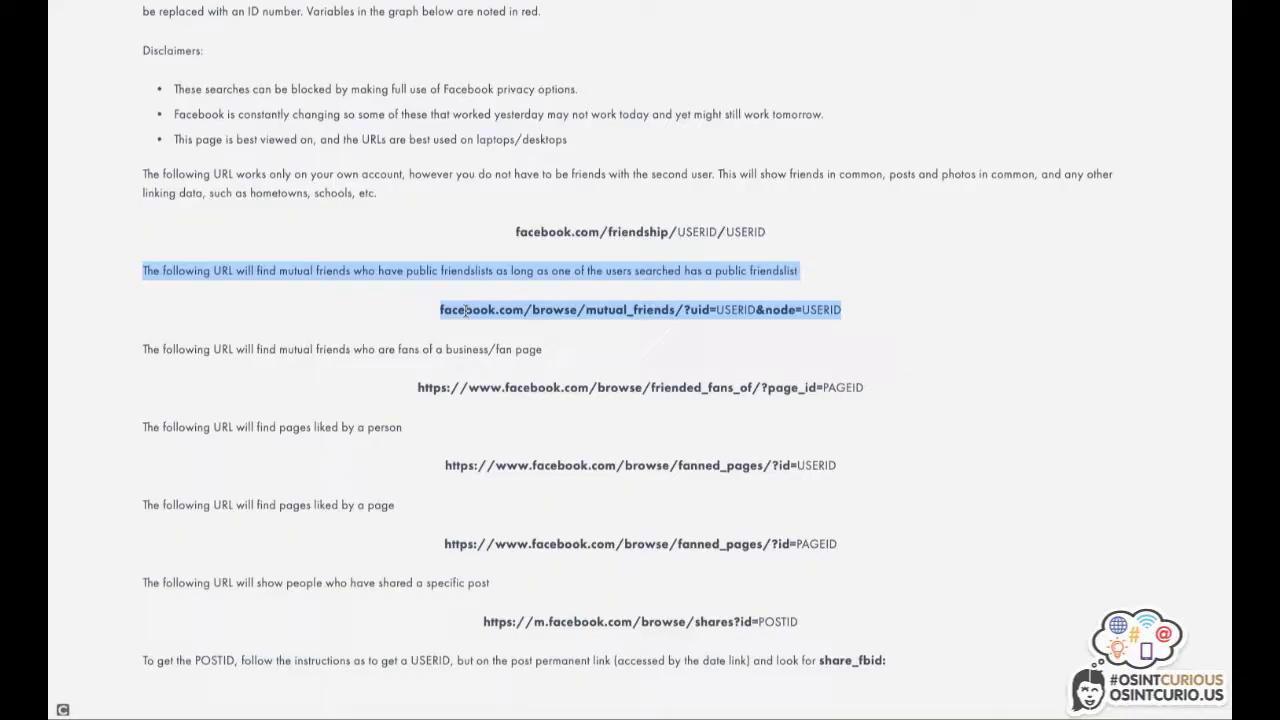
# Highlight the uid=USERID and node=USERID placeholders in facebook.com/browse/mutual_friends/, then select the full URL.
pyautogui.moveTo(440, 310); pyautogui.dragTo(848, 325)
pyautogui.click(734, 313)
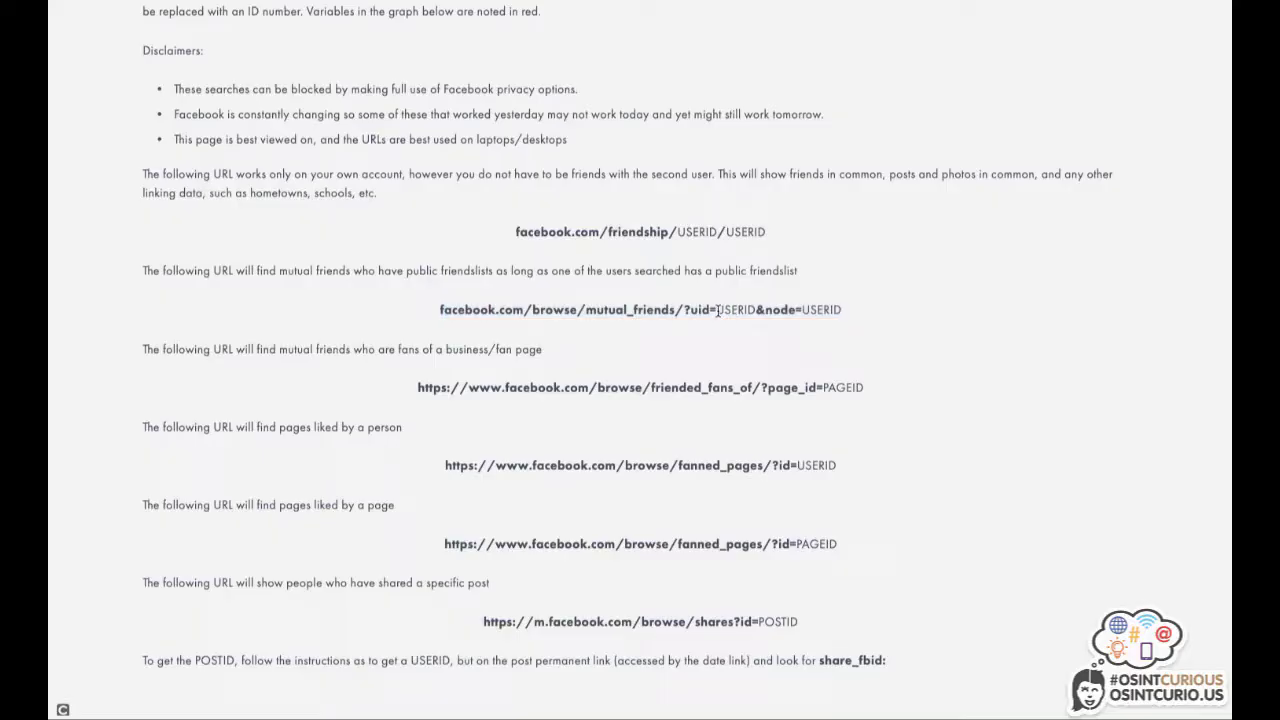
pyautogui.moveTo(716, 310); pyautogui.dragTo(759, 310)
pyautogui.moveTo(802, 310); pyautogui.dragTo(840, 311)
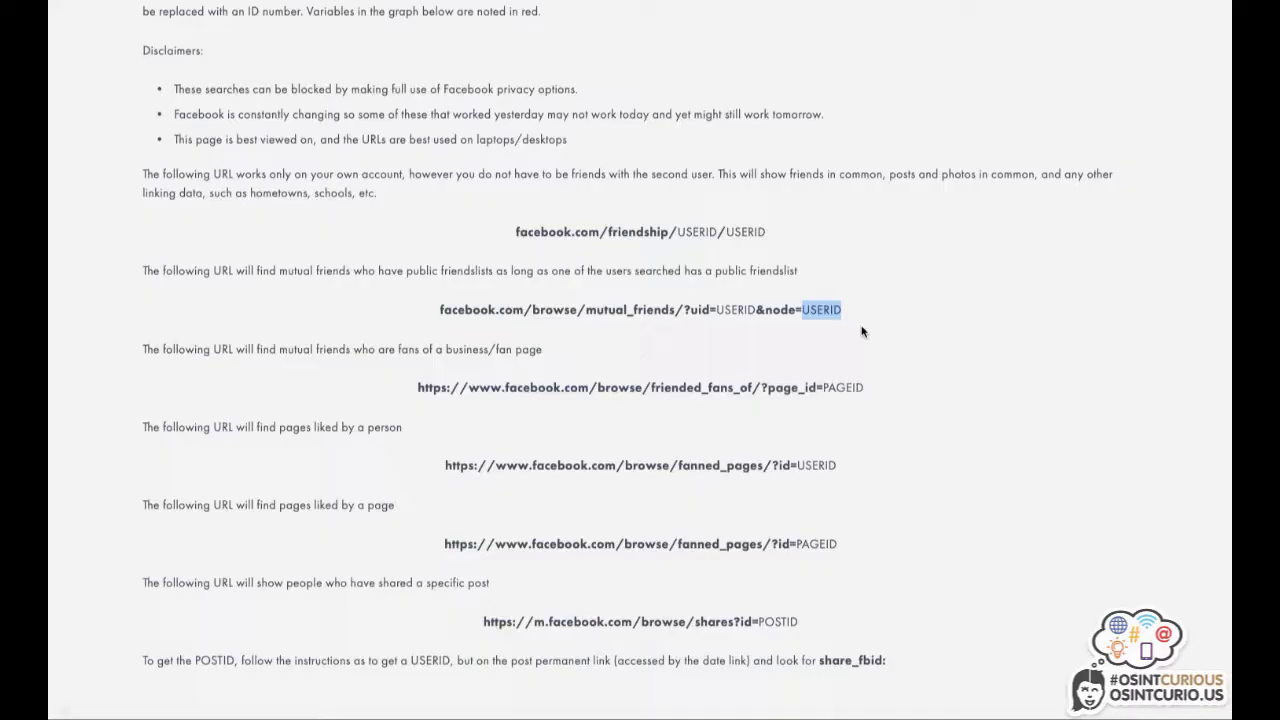
pyautogui.click(441, 309)
pyautogui.moveTo(441, 309); pyautogui.dragTo(846, 331)
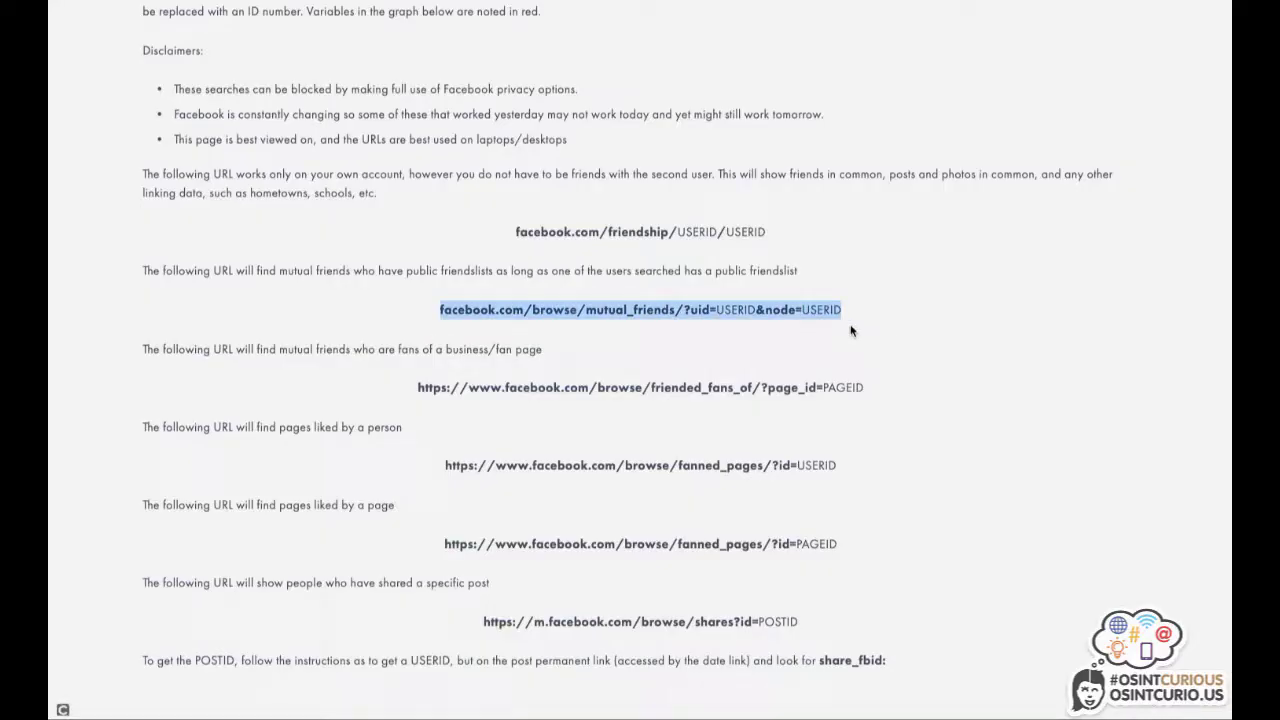